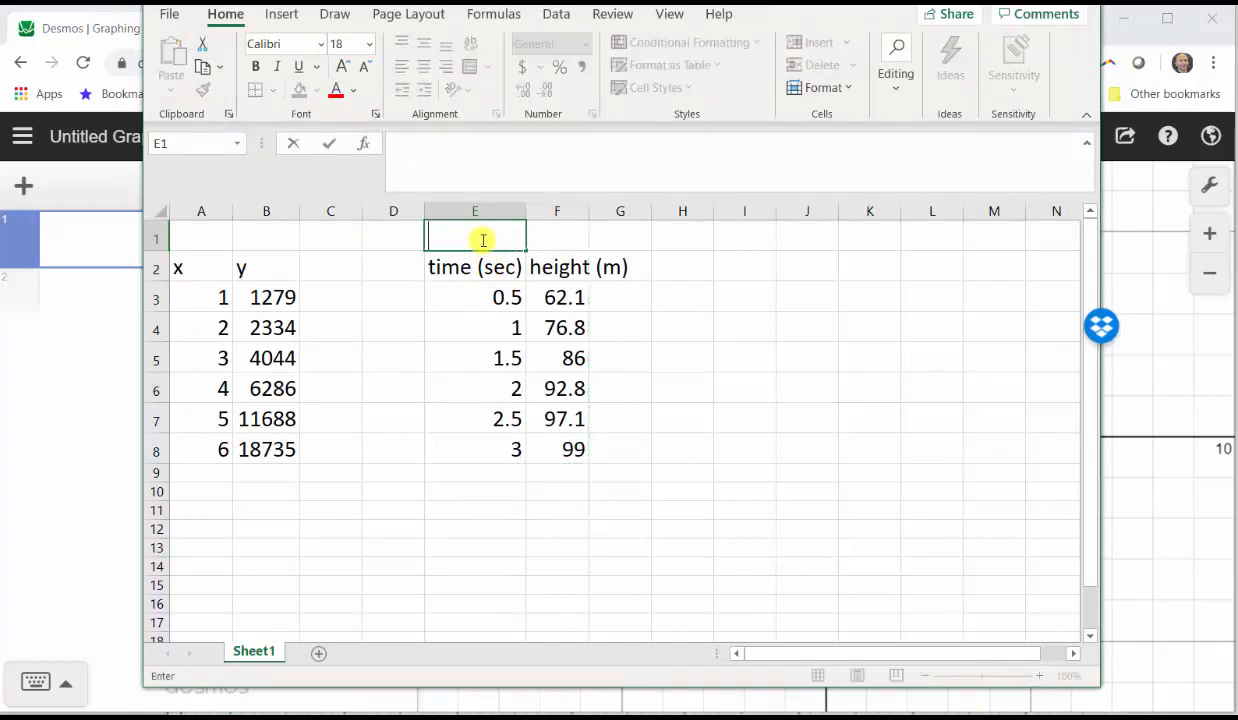
Copy the time and height data with headers from E2:F8 and paste it into the first expression row in Desmos as a table
drag(459, 262, 580, 440)
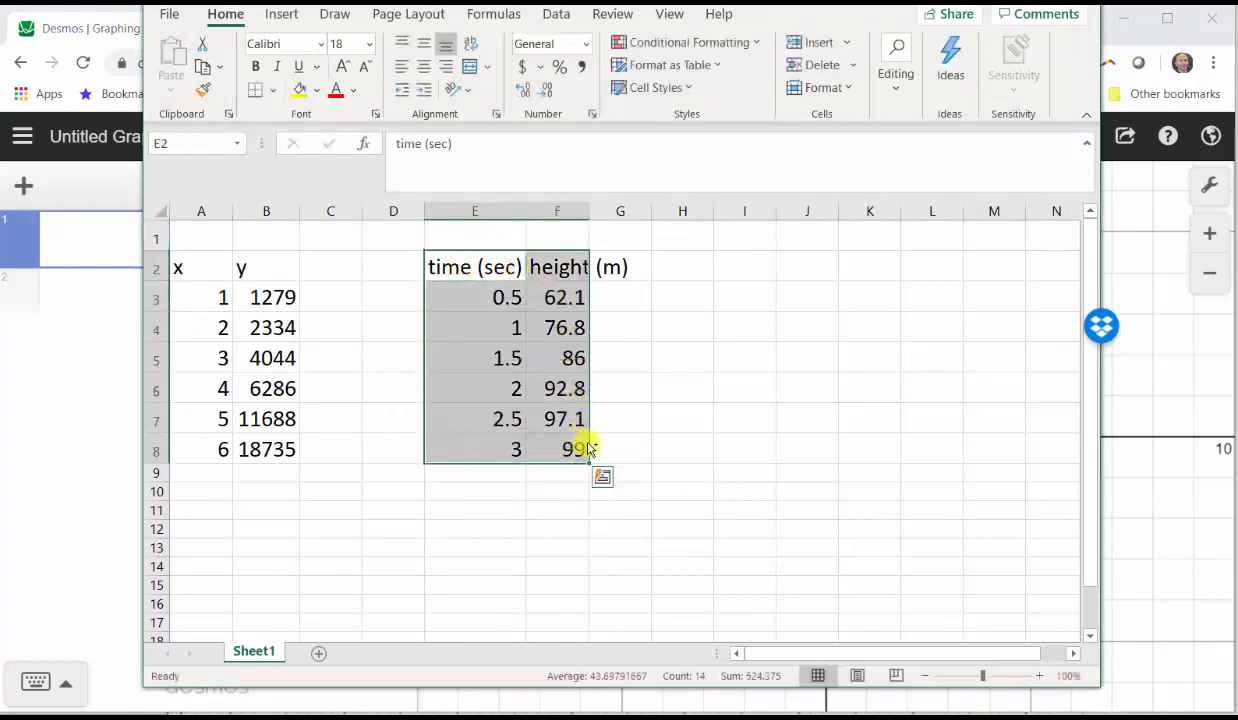
key(ctrl+c)
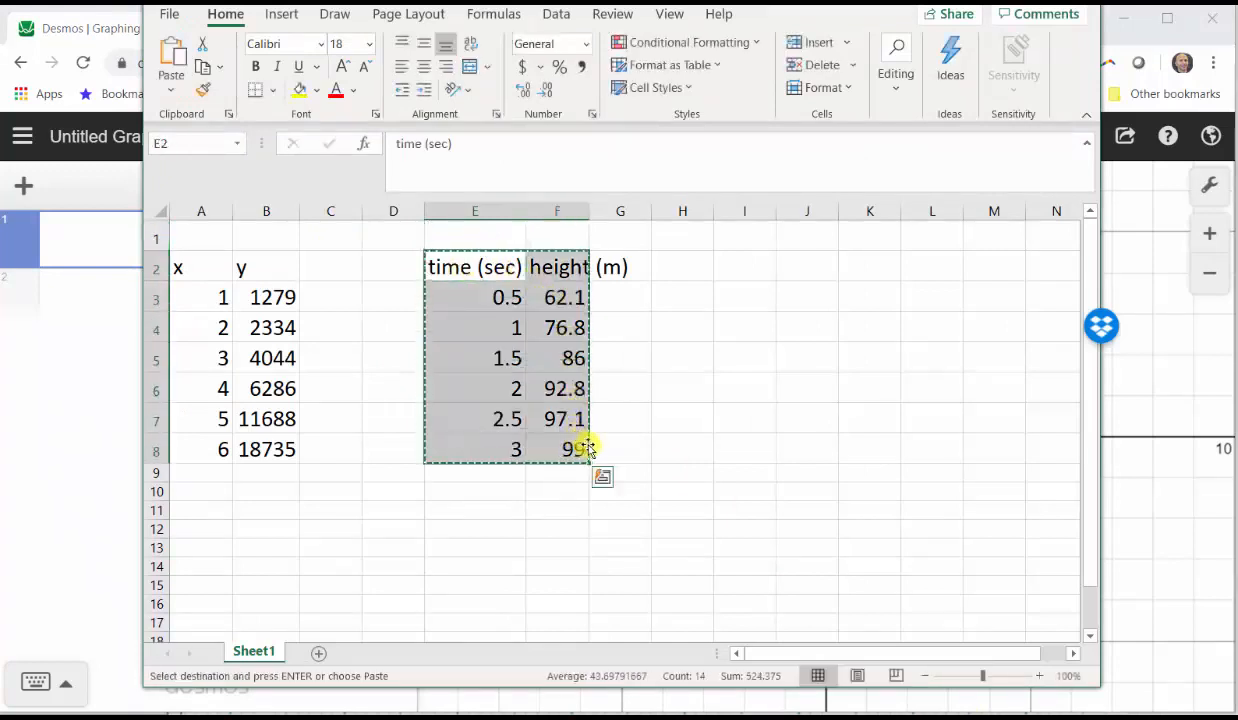
click(110, 246)
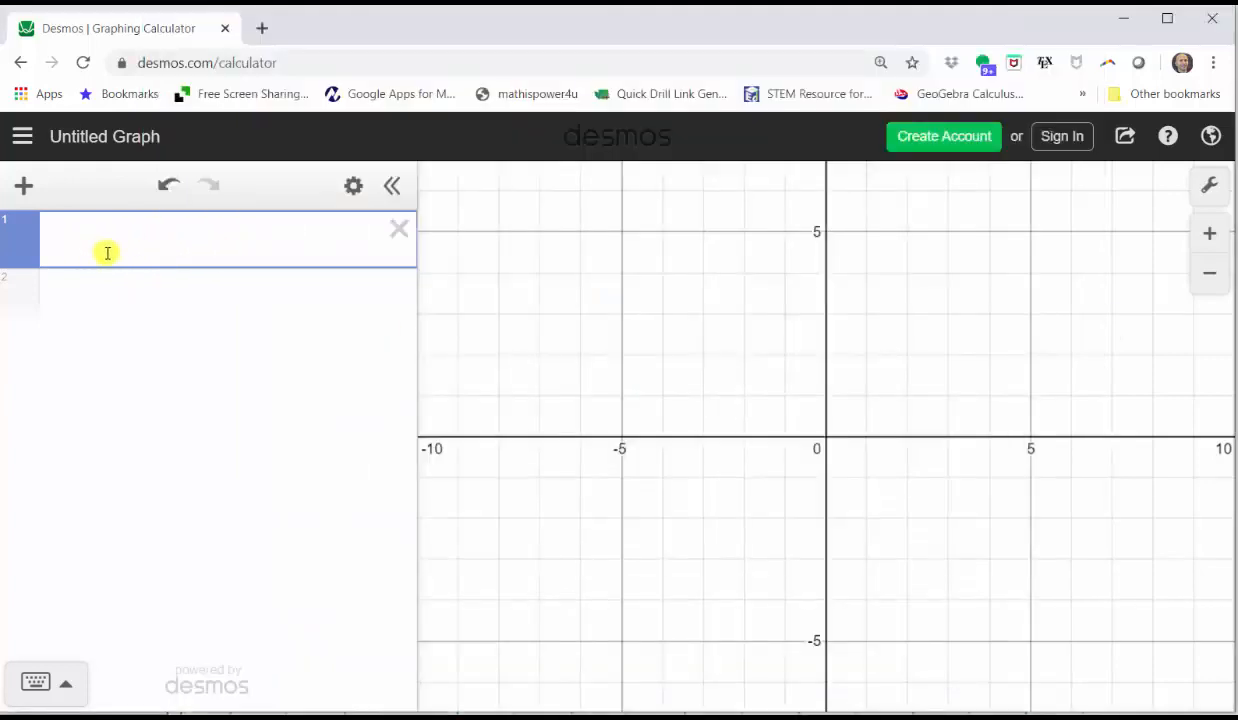
key(ctrl+v)
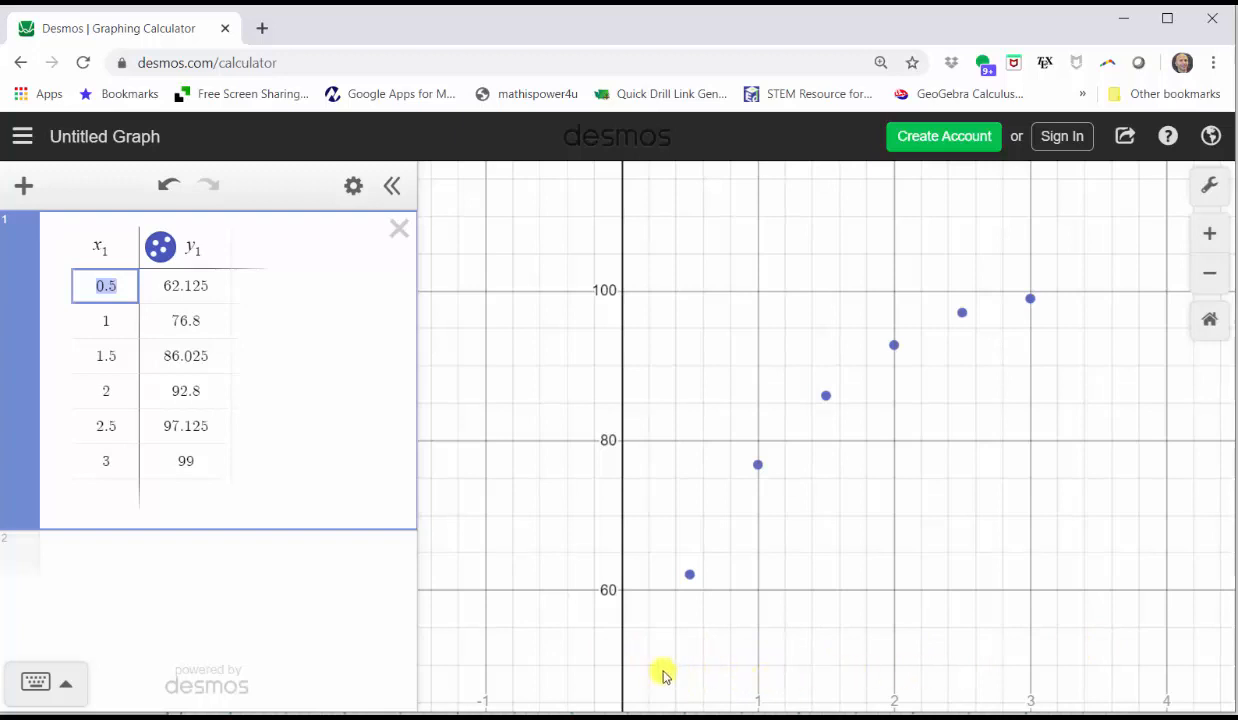
Set the graph's y-axis range from -20 to 120
click(1209, 186)
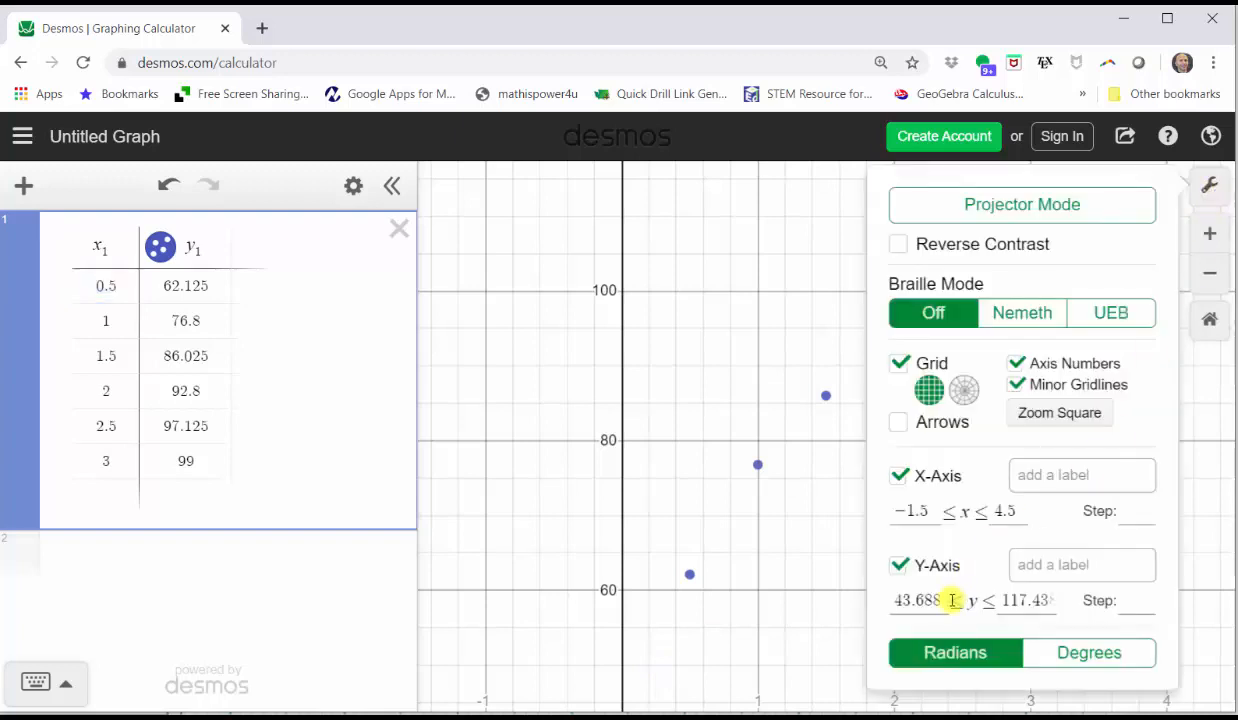
drag(950, 600, 826, 616)
key(BackSpace)
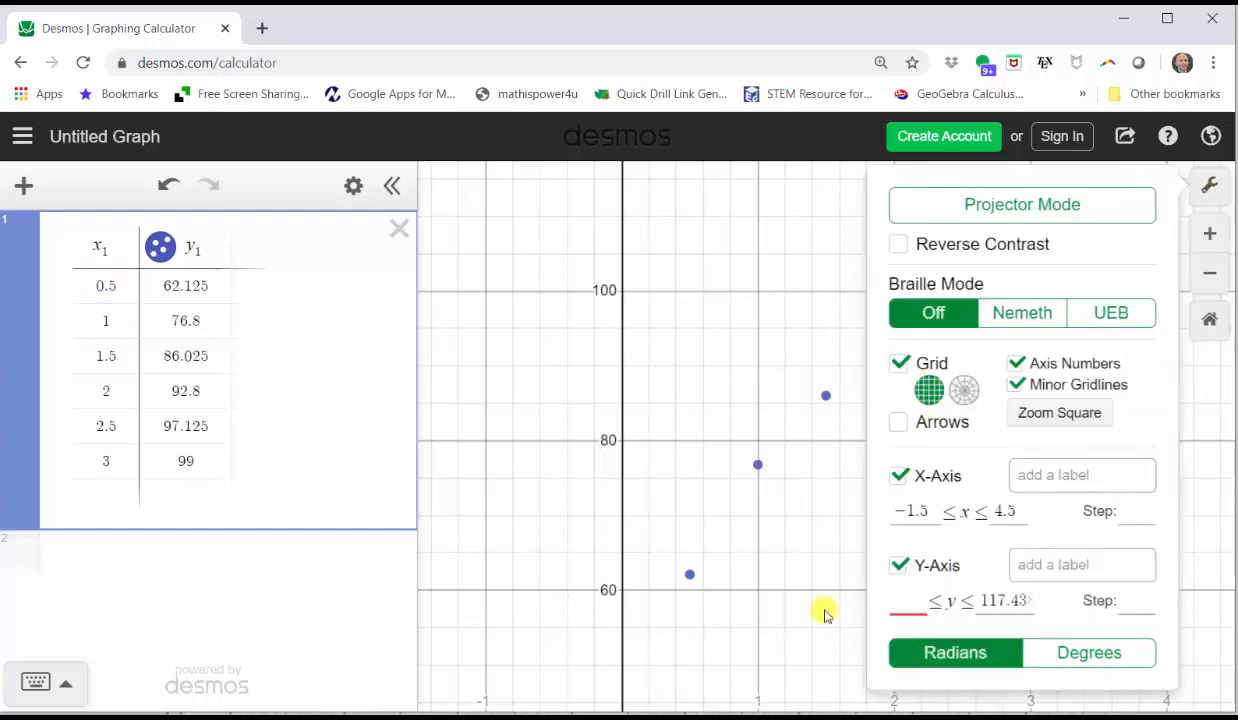
text(-20)
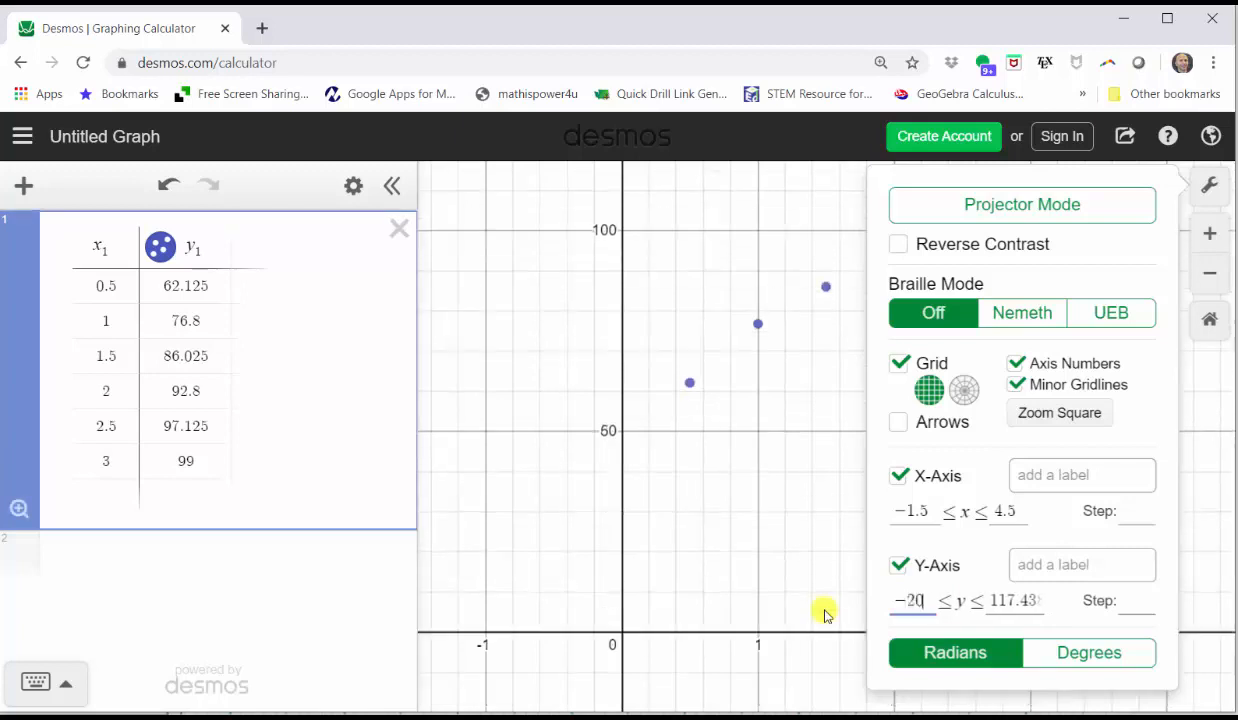
key(Tab)
text(120)
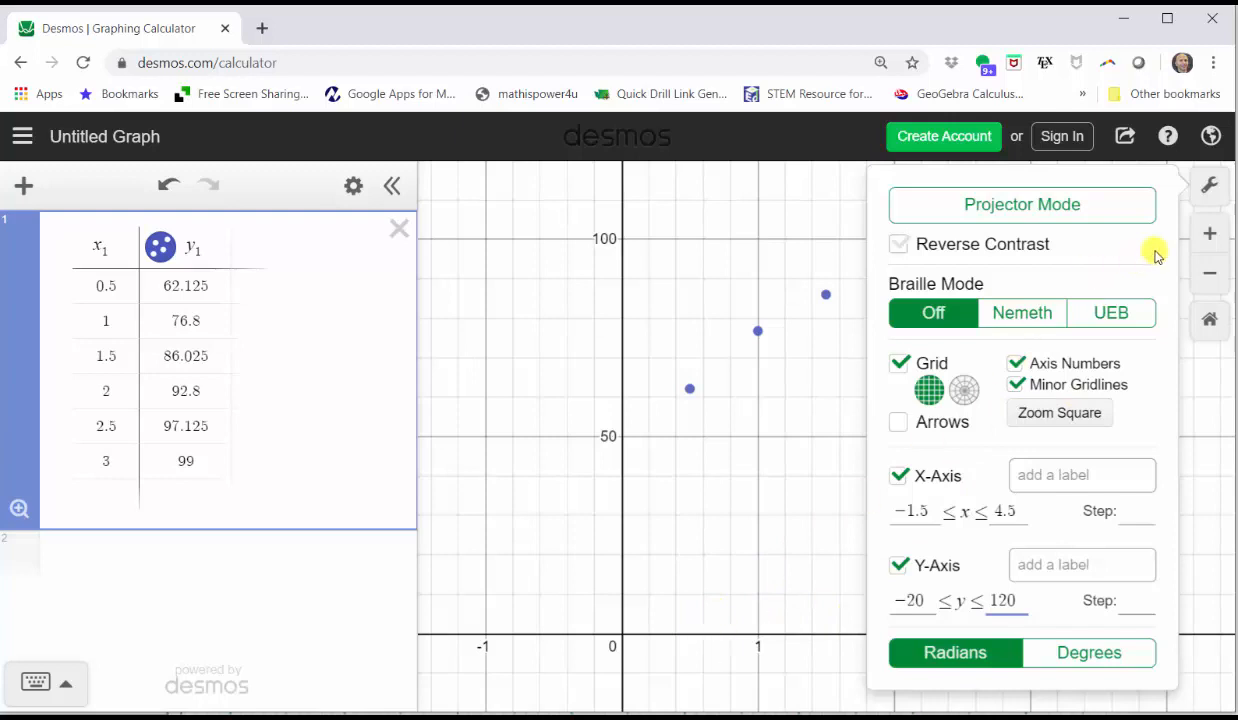
click(1209, 197)
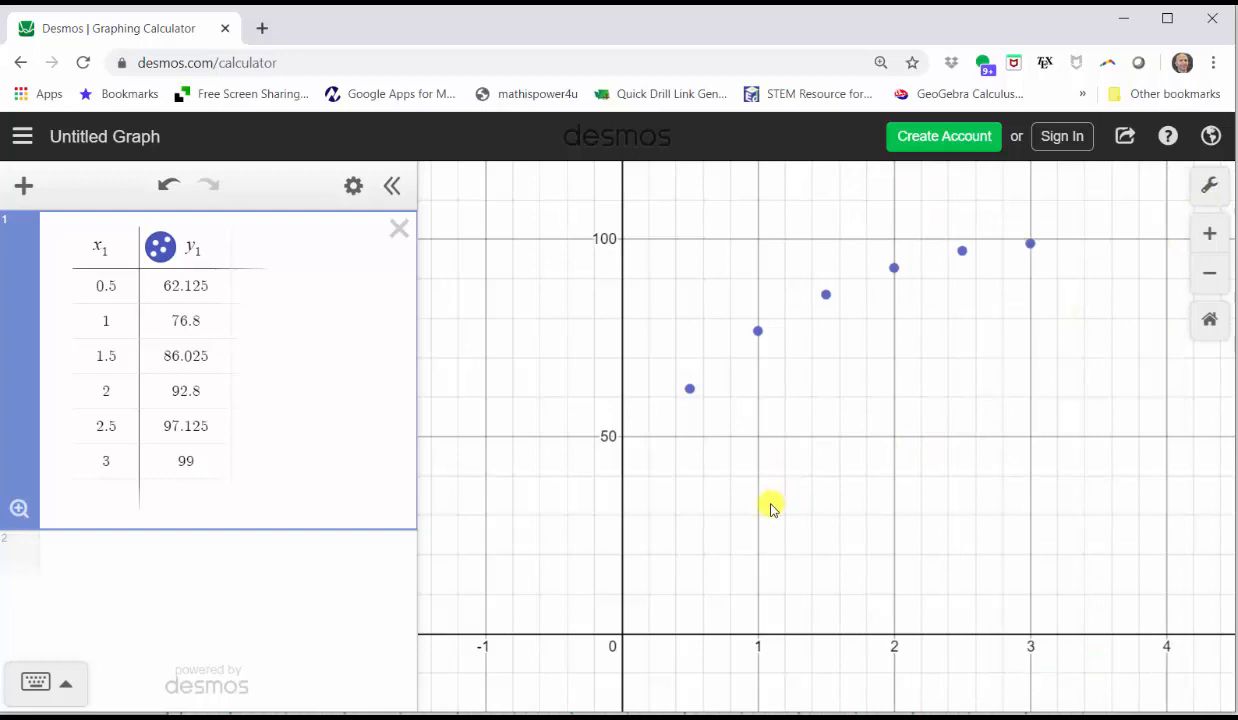
drag(823, 494, 756, 512)
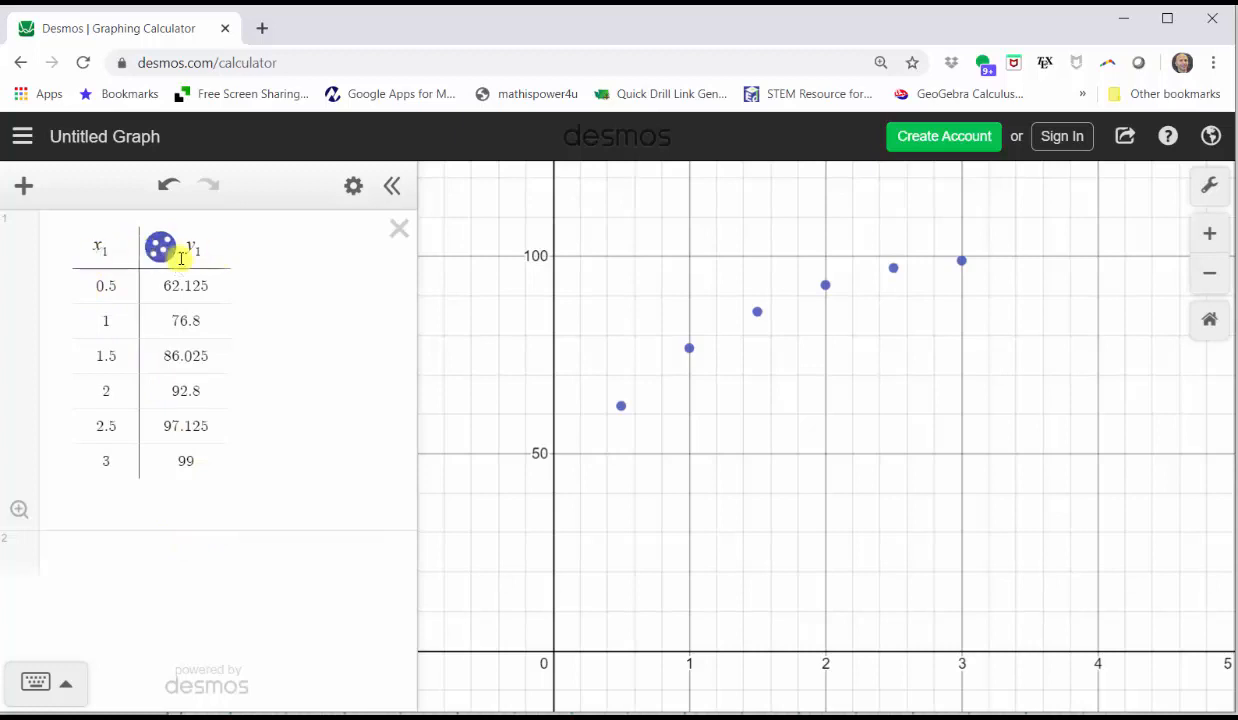
Insert a new expression above the data table and start the regression with y₁ ~
click(24, 189)
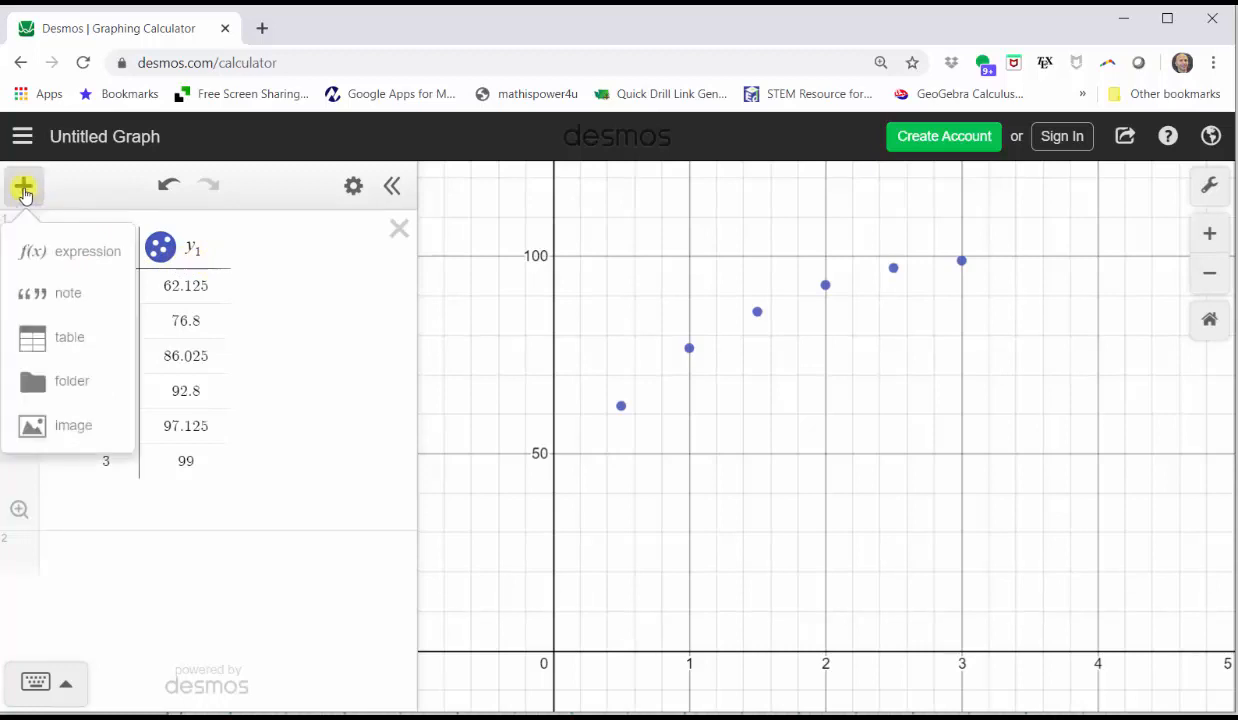
click(49, 254)
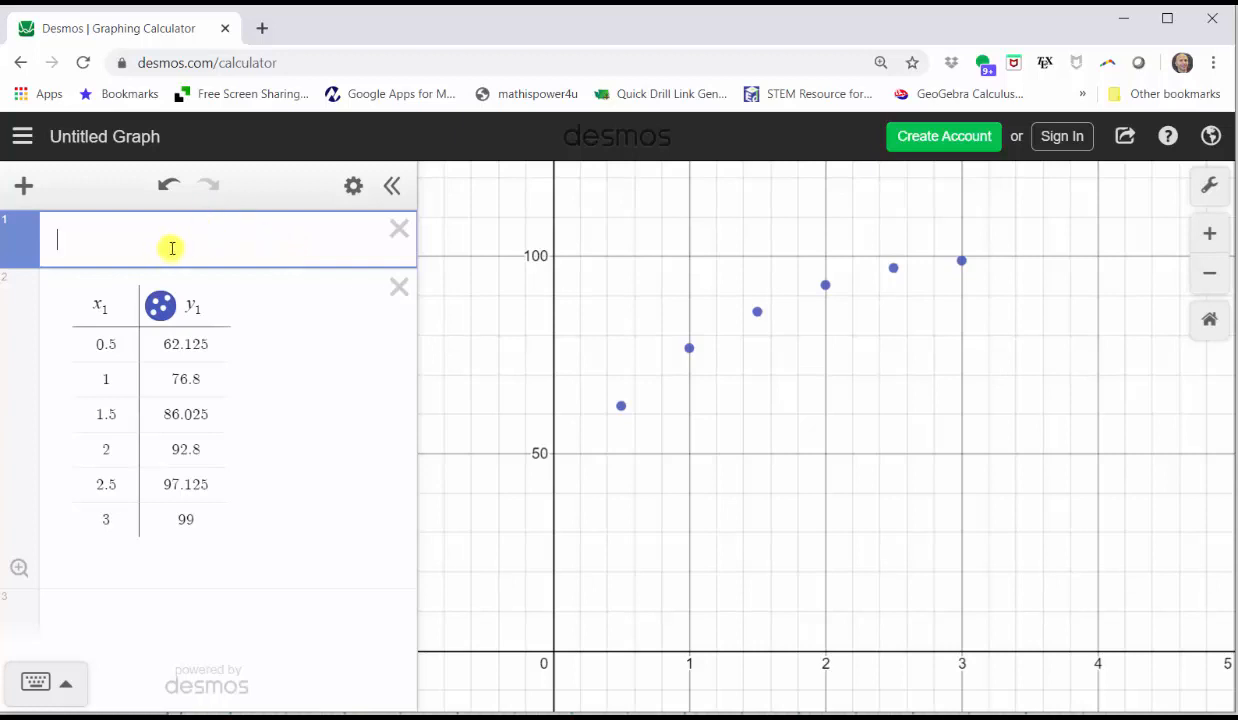
click(36, 688)
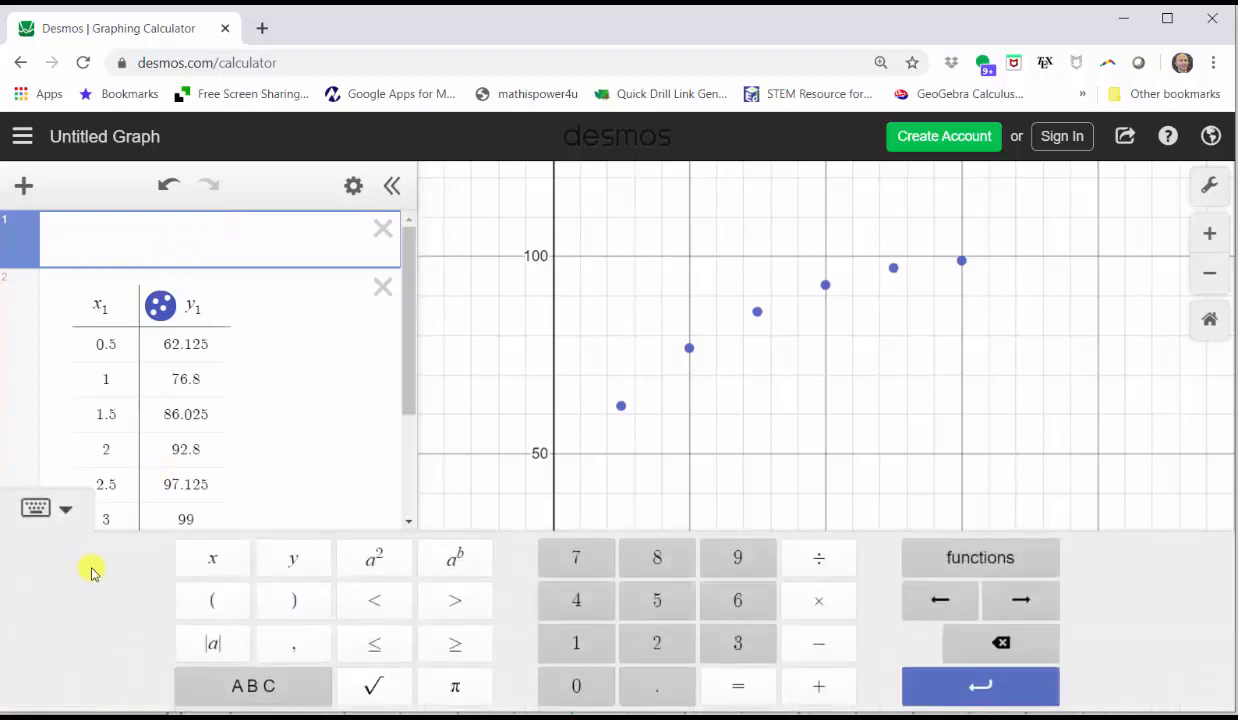
click(291, 566)
click(569, 646)
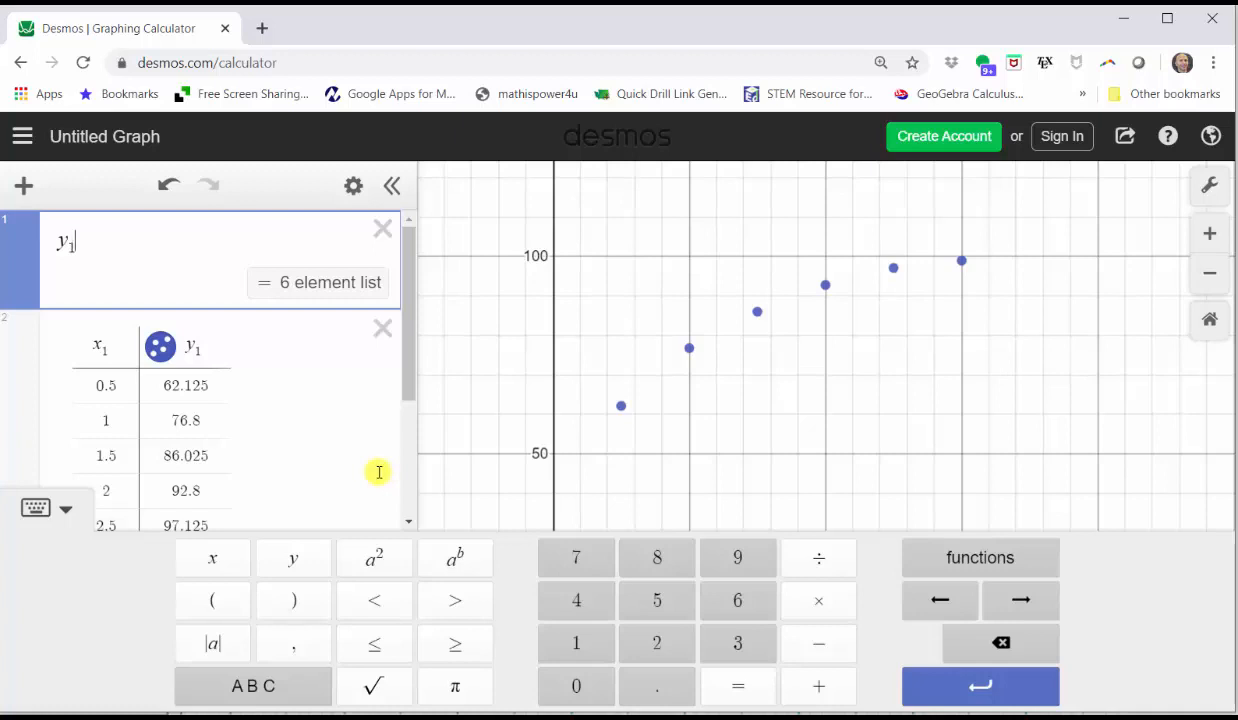
click(243, 687)
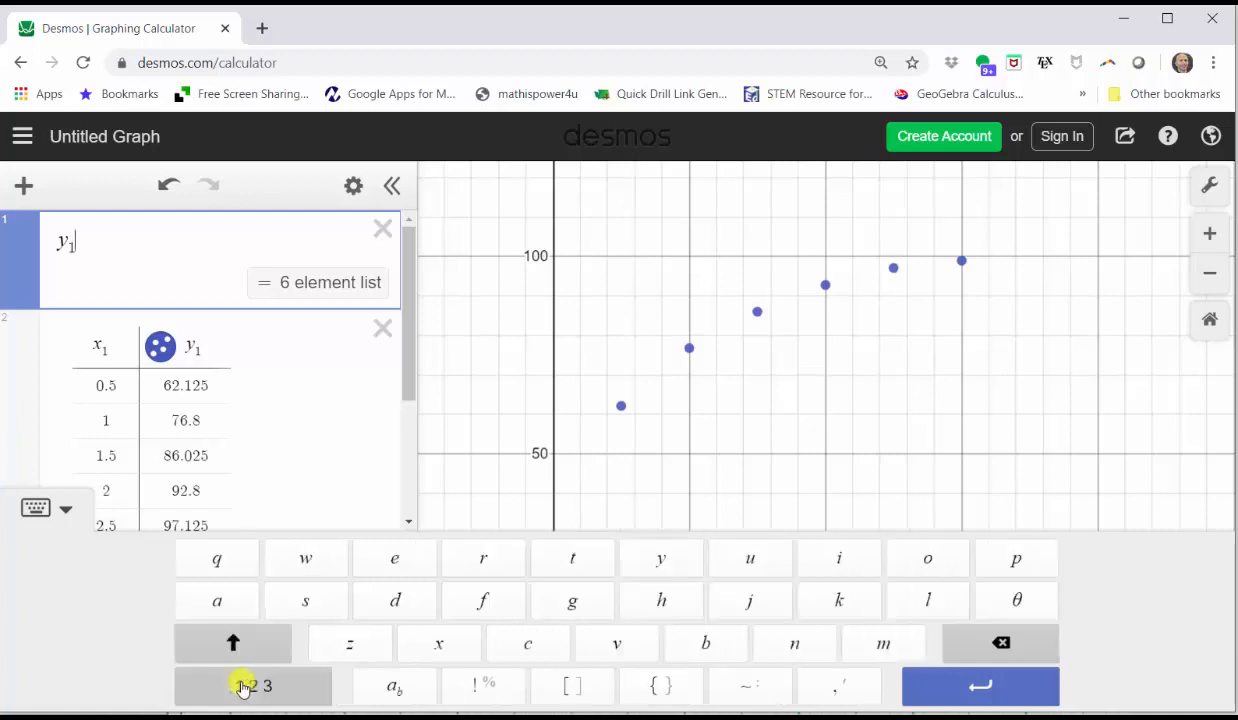
click(748, 688)
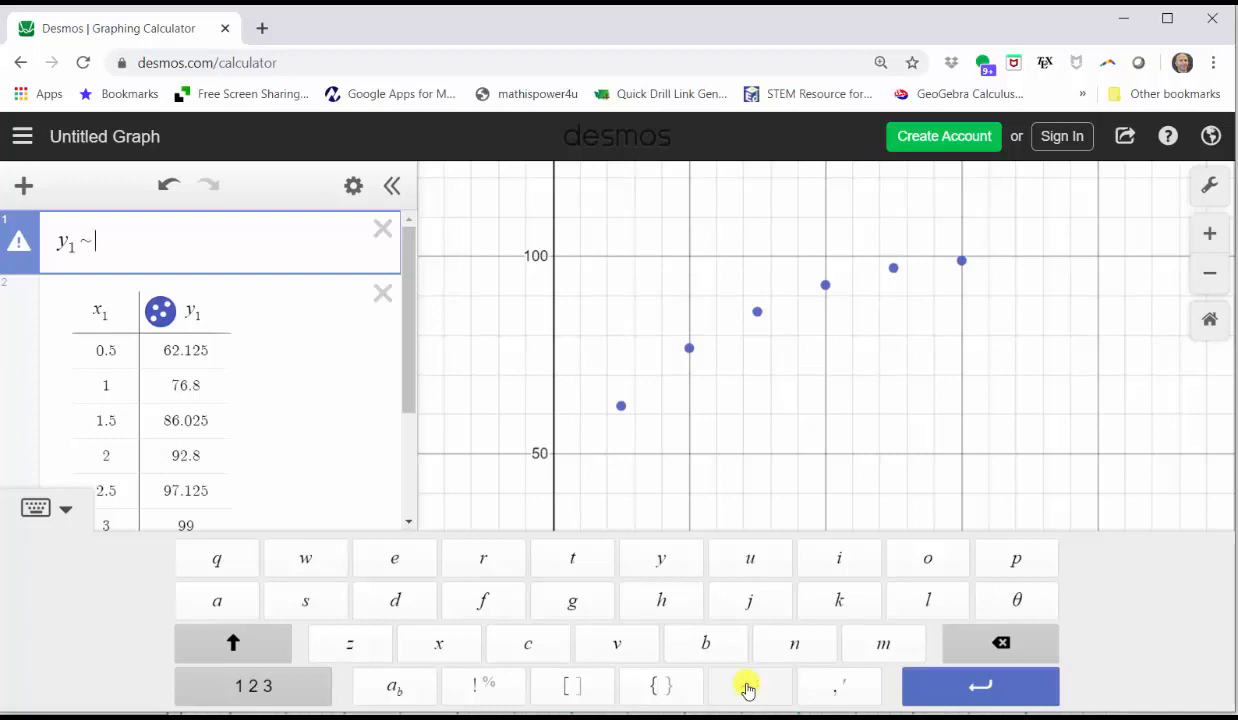
Enter the quadratic term ax₁² after the tilde in the regression expression
click(210, 603)
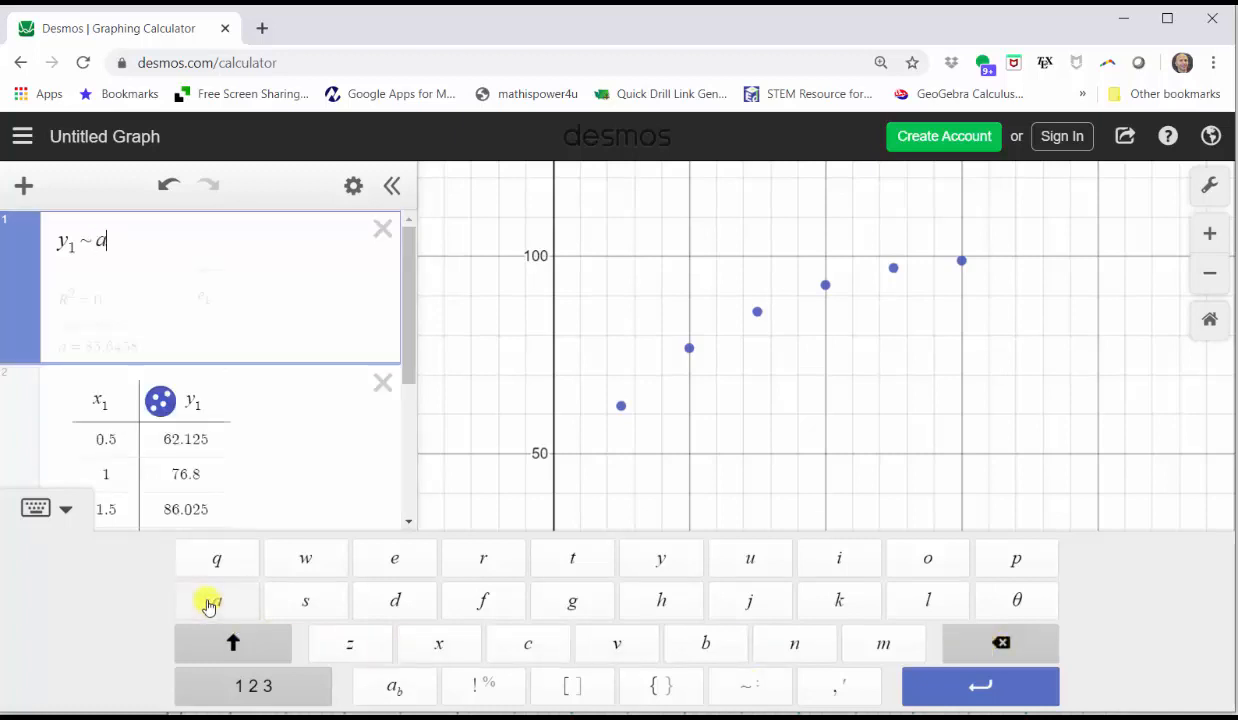
click(440, 645)
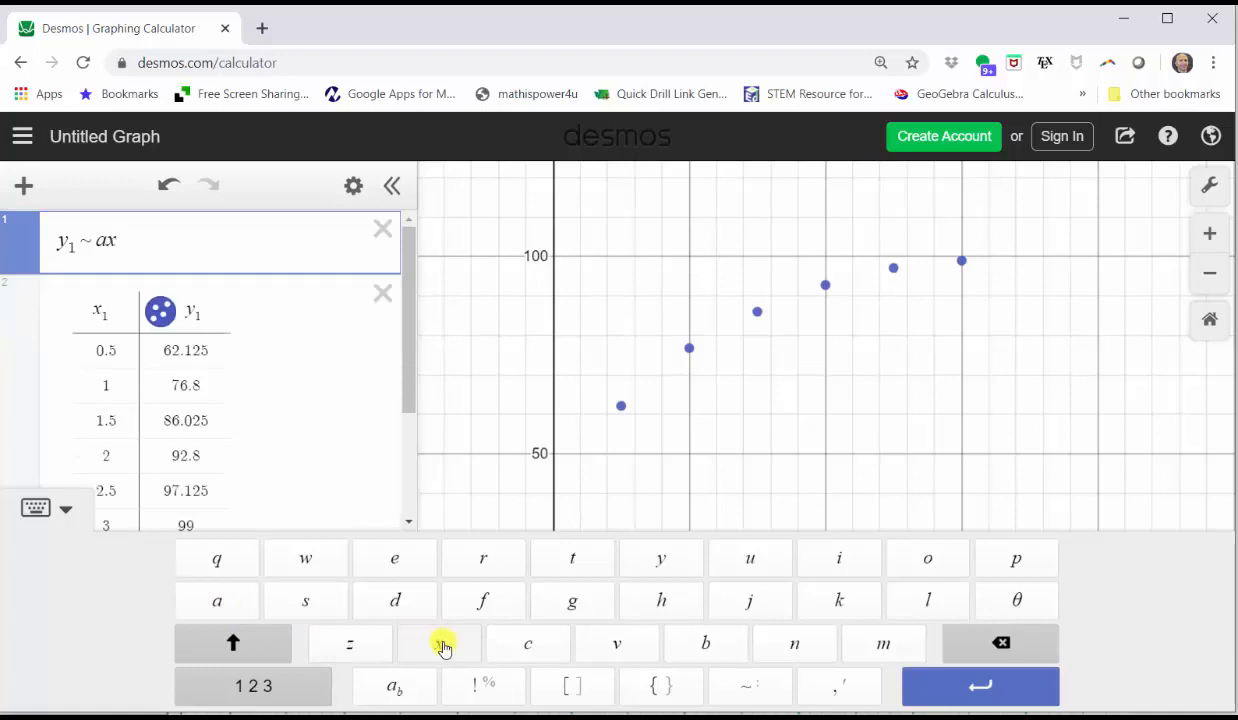
click(252, 685)
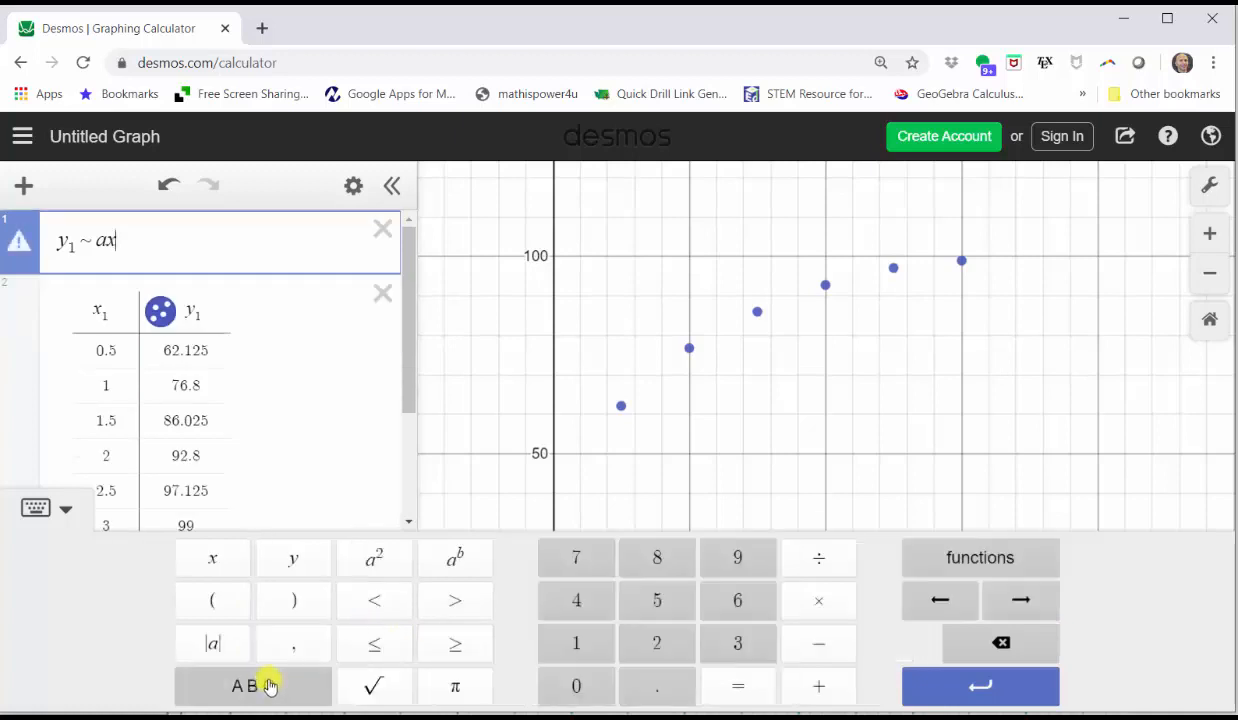
click(574, 644)
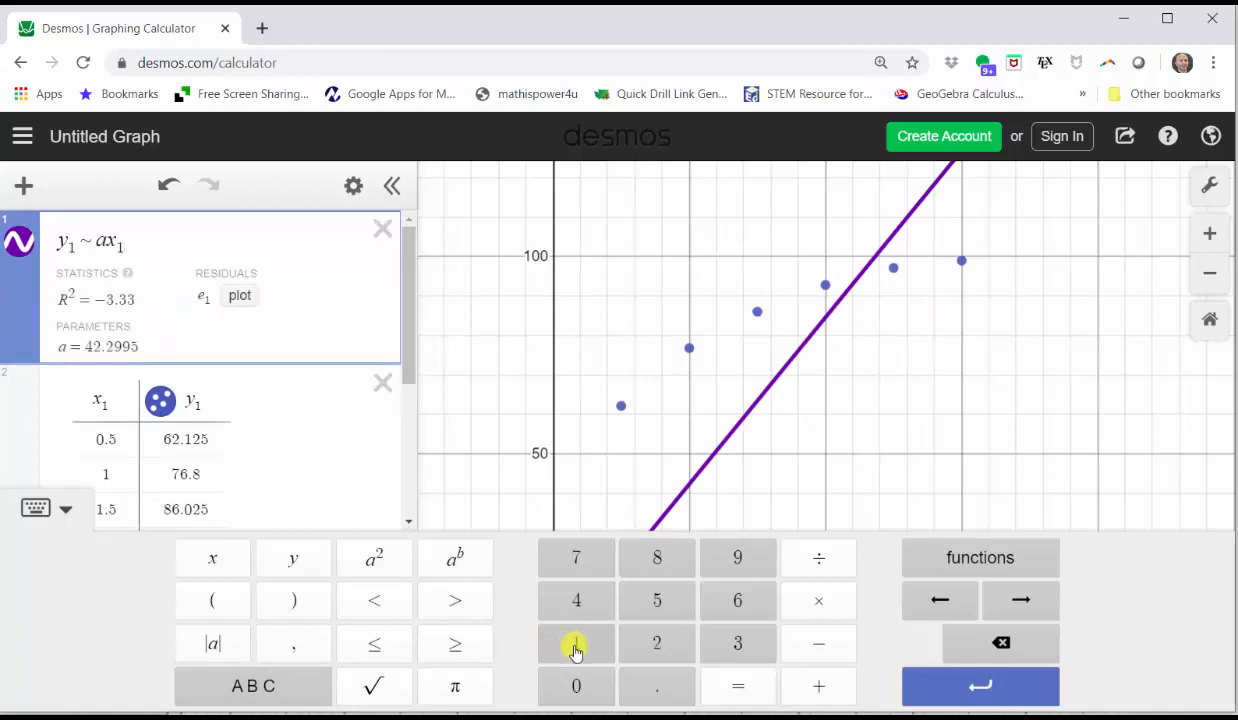
click(379, 564)
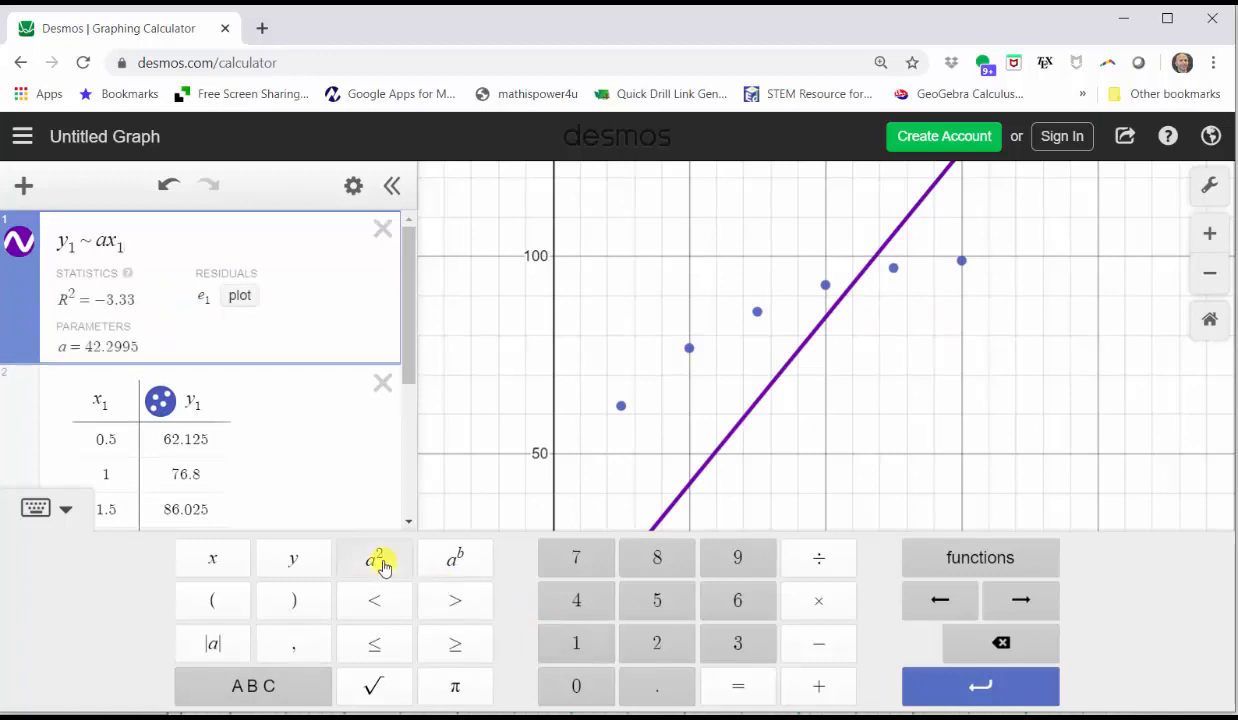
Add the linear term + bx₁ to the regression expression
click(812, 680)
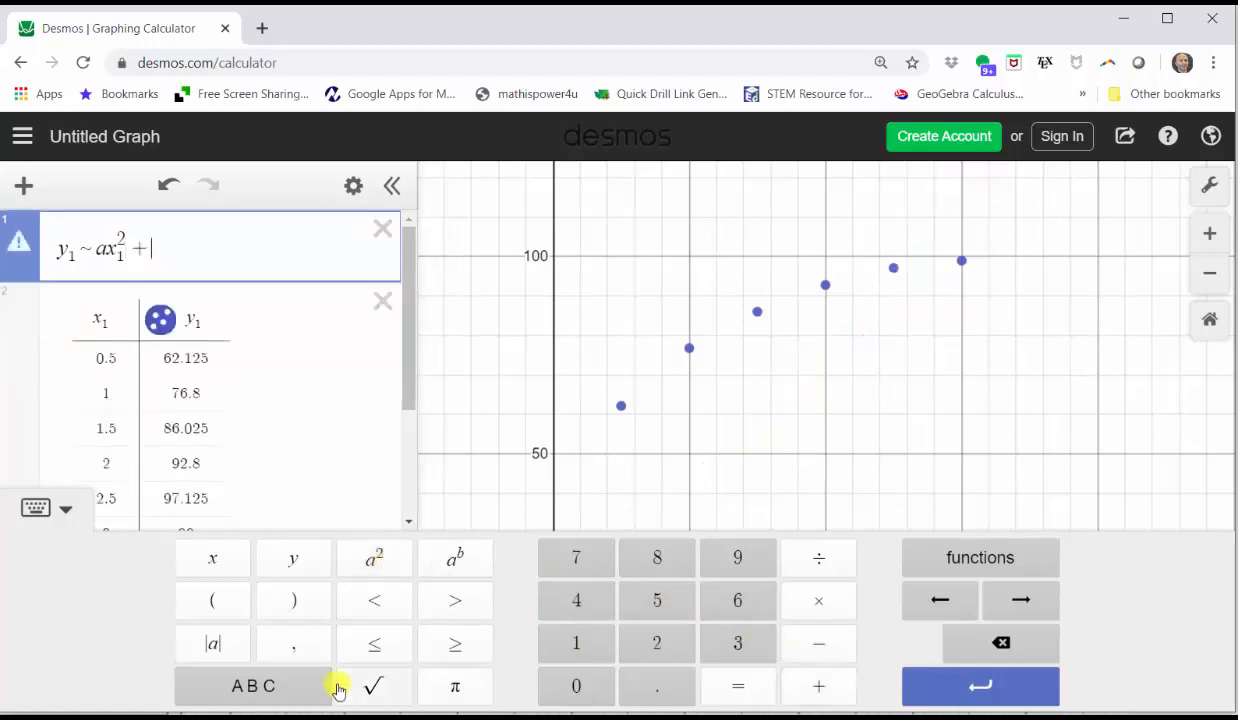
click(297, 686)
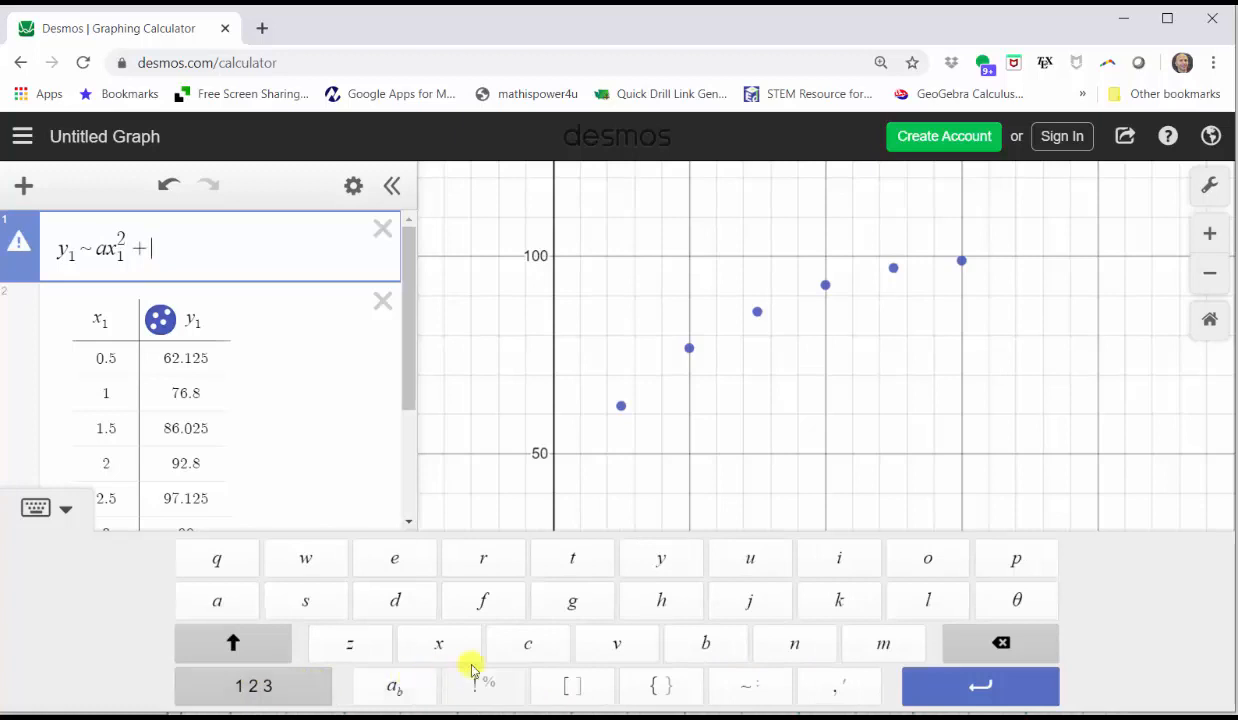
click(703, 648)
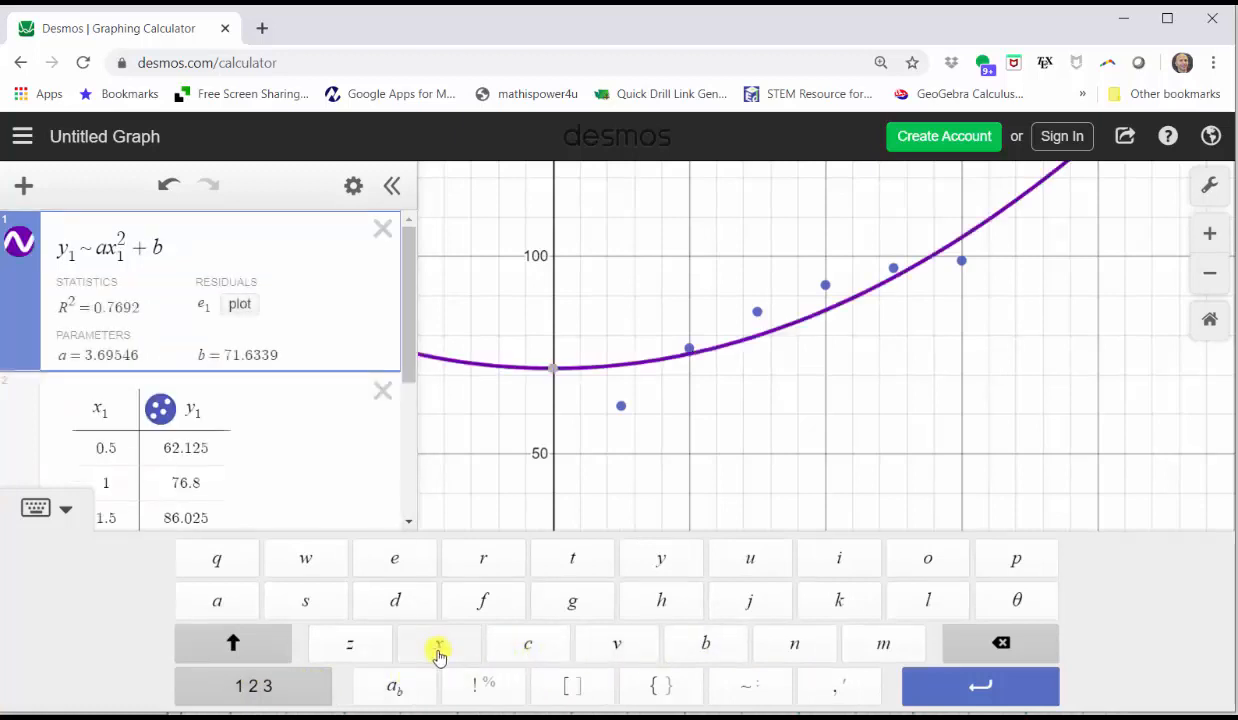
click(438, 650)
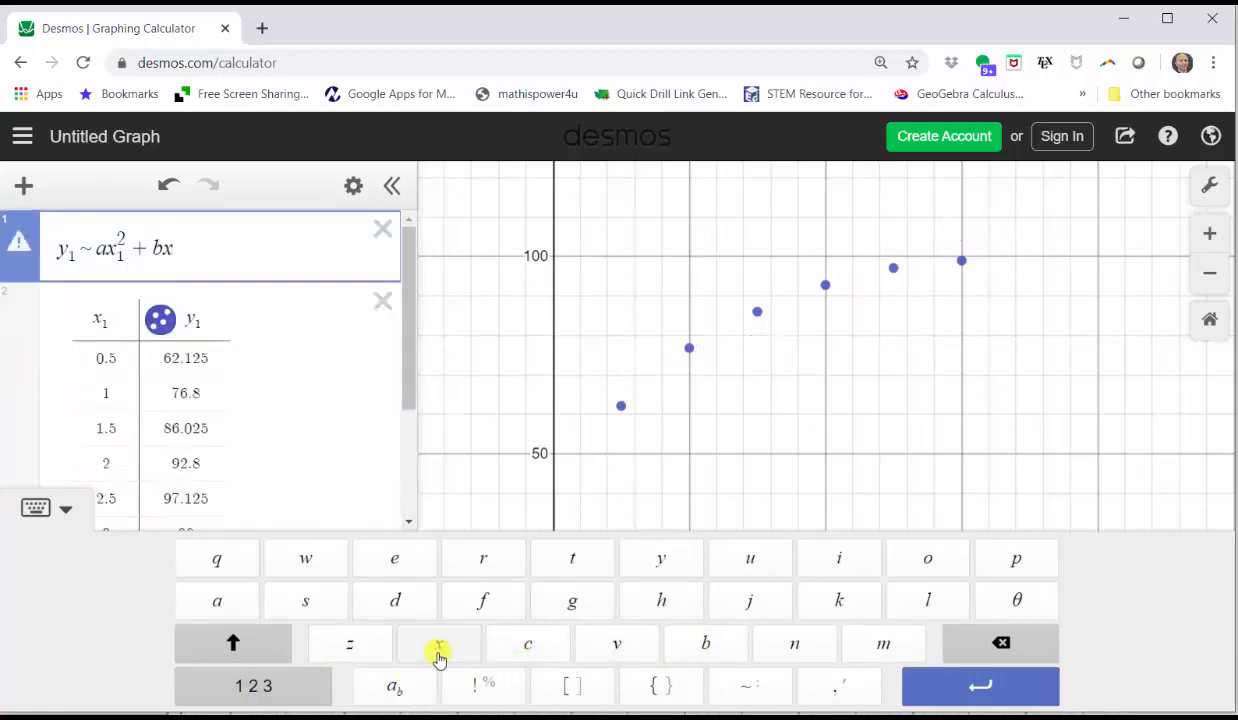
click(276, 686)
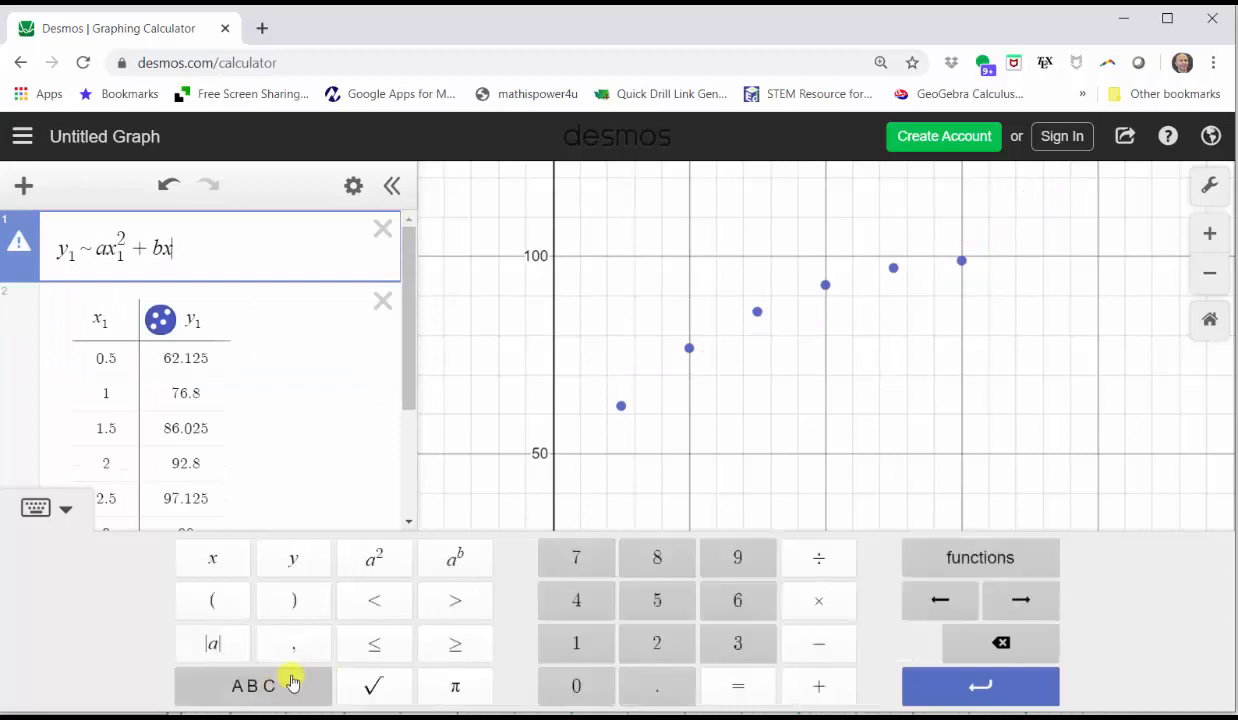
click(563, 644)
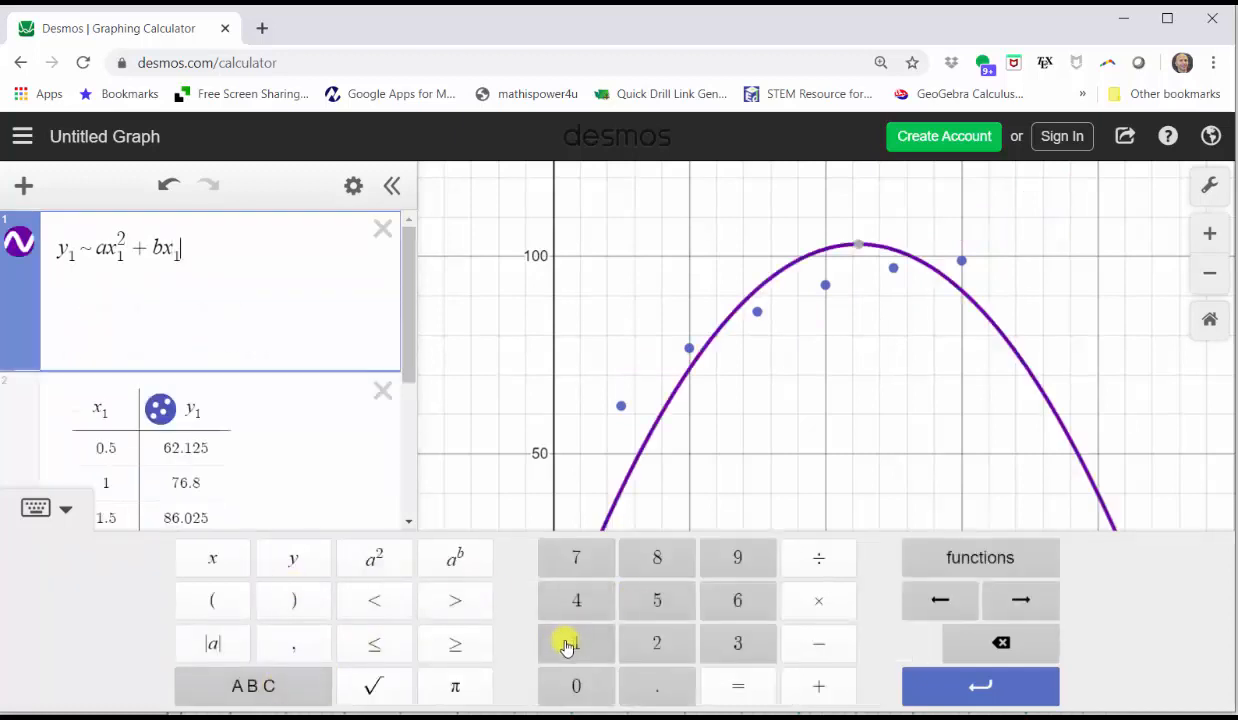
Complete the regression expression with the constant term + c and hide the on-screen keypad
click(814, 679)
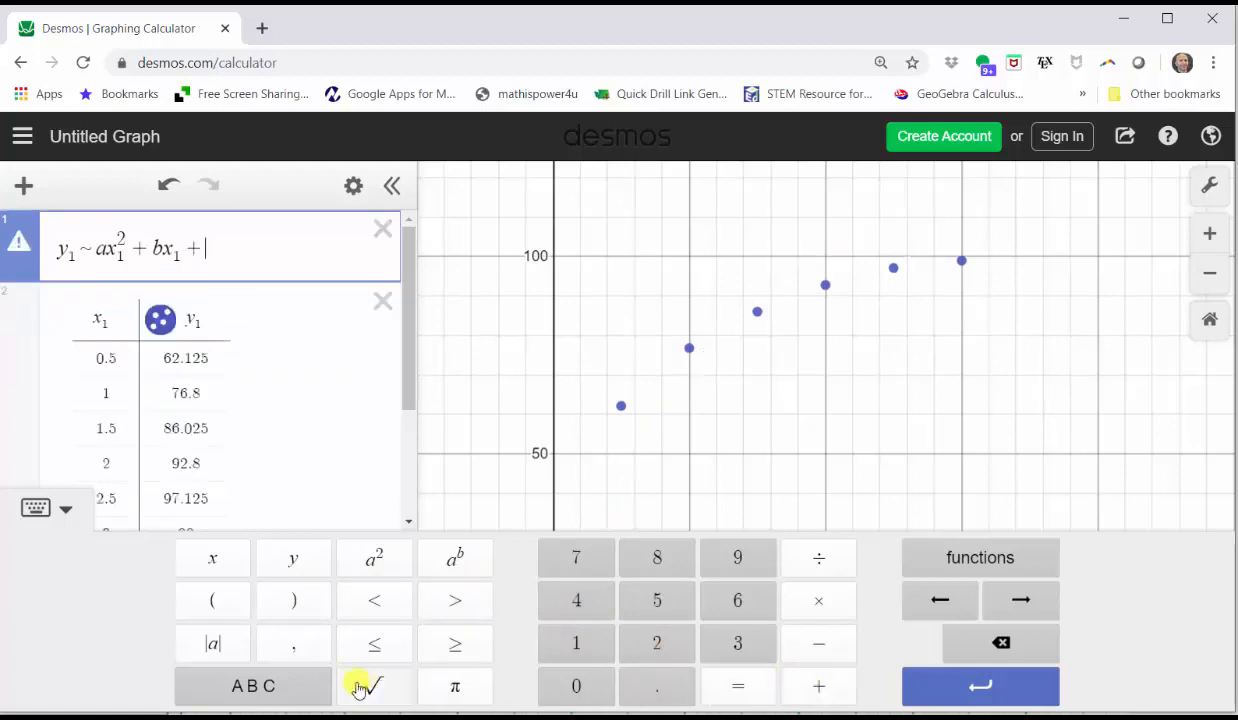
click(254, 684)
click(530, 646)
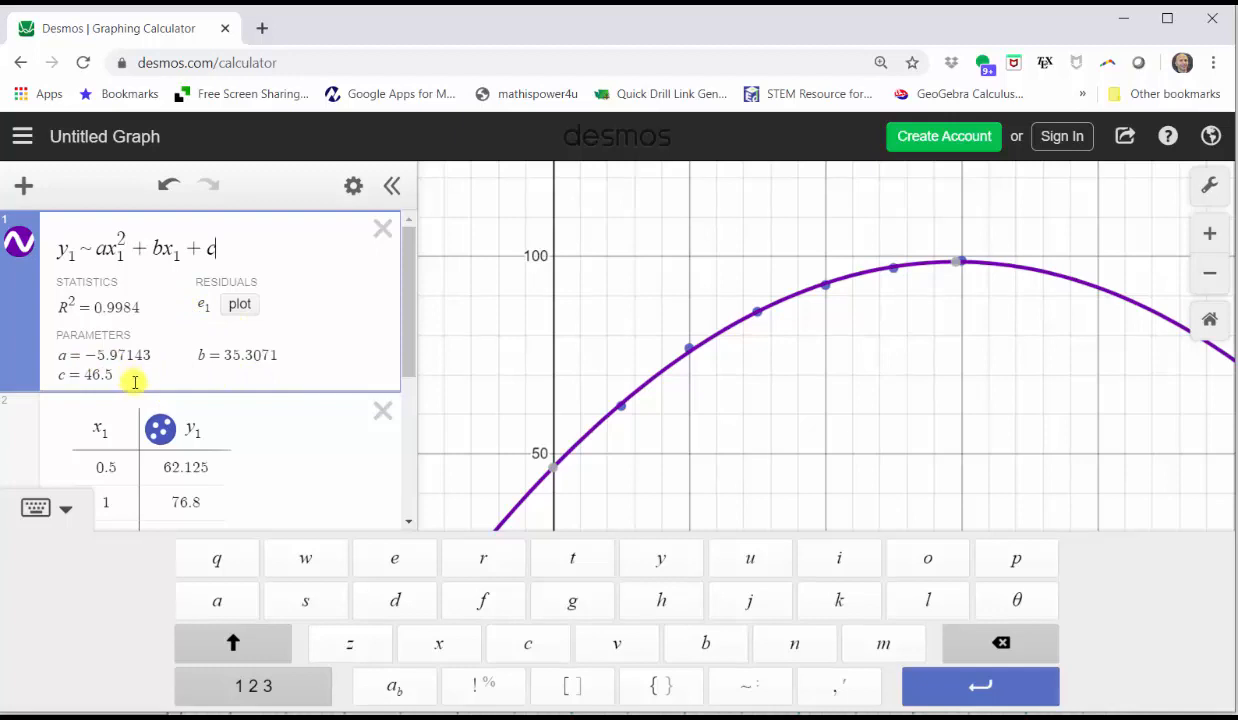
click(36, 507)
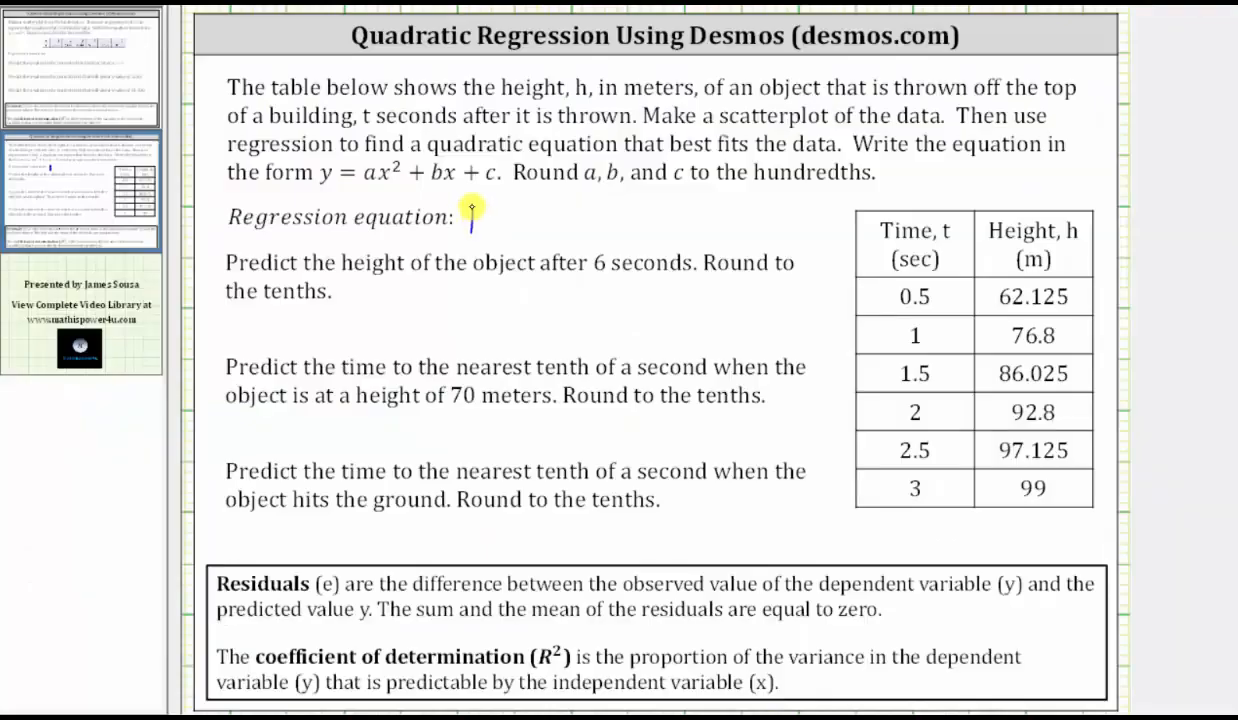
On the problem slide, handwrite the fitted quadratic equation after "Regression equation:" with its coefficients rounded to the hundredths
drag(471, 212, 484, 234)
drag(489, 221, 500, 221)
mouse_move(489, 228)
mouse_down()
mouse_move(525, 218)
mouse_move(531, 231)
mouse_up()
click(548, 231)
drag(533, 211, 563, 230)
drag(568, 210, 575, 230)
drag(587, 209, 594, 231)
drag(582, 219, 597, 218)
mouse_move(592, 203)
mouse_down()
mouse_move(621, 225)
mouse_move(614, 233)
mouse_up()
drag(625, 212, 626, 230)
mouse_move(645, 210)
mouse_down()
mouse_move(641, 229)
mouse_move(668, 229)
mouse_up()
mouse_move(688, 210)
mouse_down()
mouse_move(686, 228)
mouse_move(708, 228)
mouse_up()
drag(697, 217, 711, 216)
drag(722, 220, 735, 220)
mouse_move(728, 213)
mouse_down()
mouse_move(728, 227)
mouse_move(757, 215)
mouse_up()
mouse_move(756, 205)
mouse_down()
mouse_move(754, 226)
mouse_move(819, 203)
mouse_up()
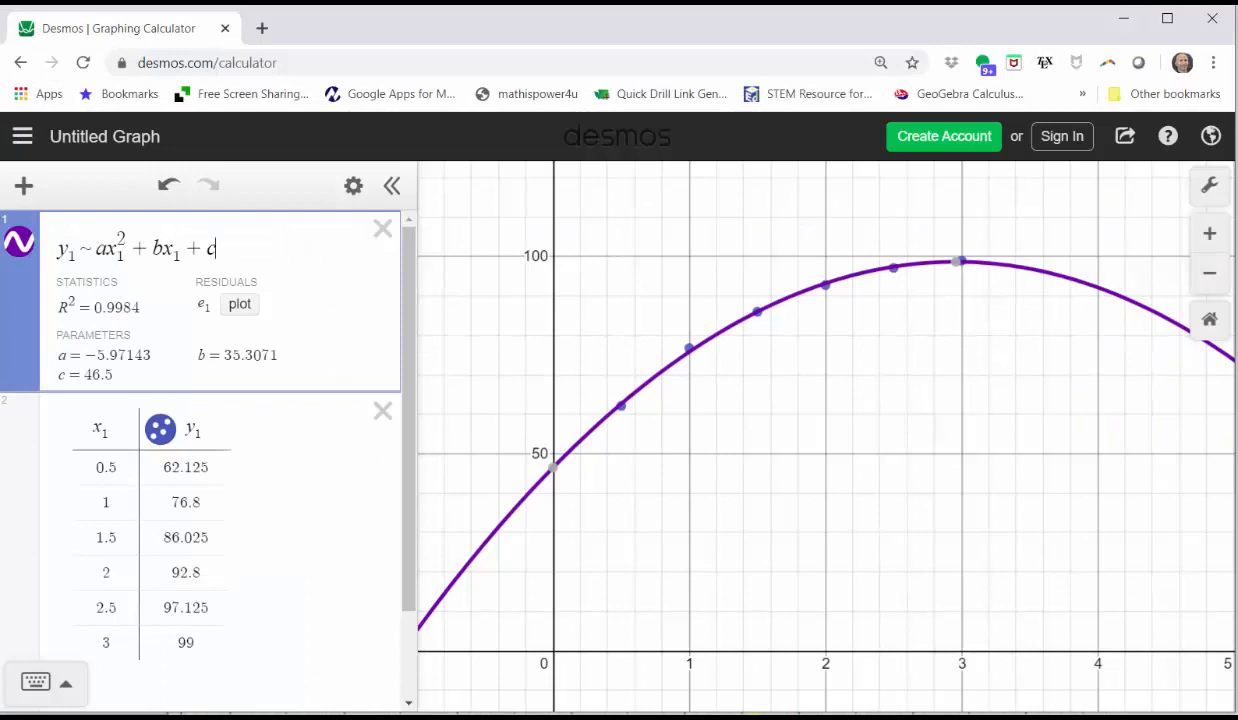
Back in Desmos, add a new expression below the regression and plot the vertical line x = 6
click(20, 184)
click(55, 252)
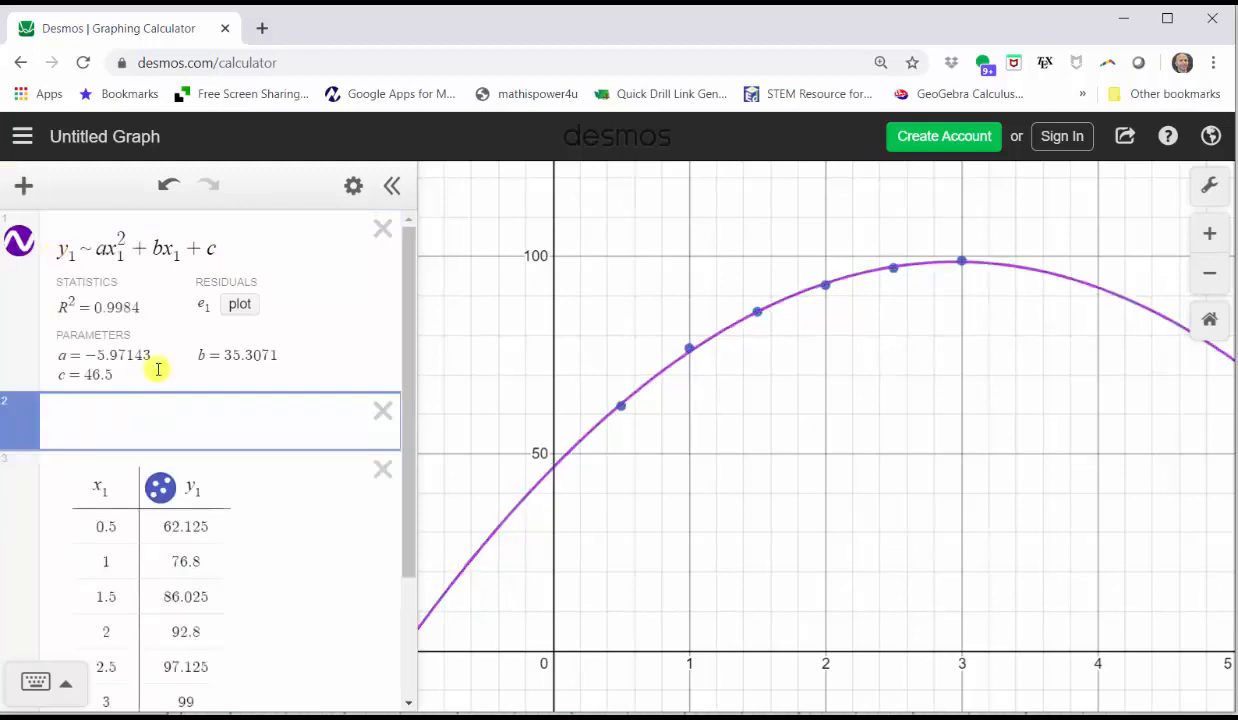
text(x=6)
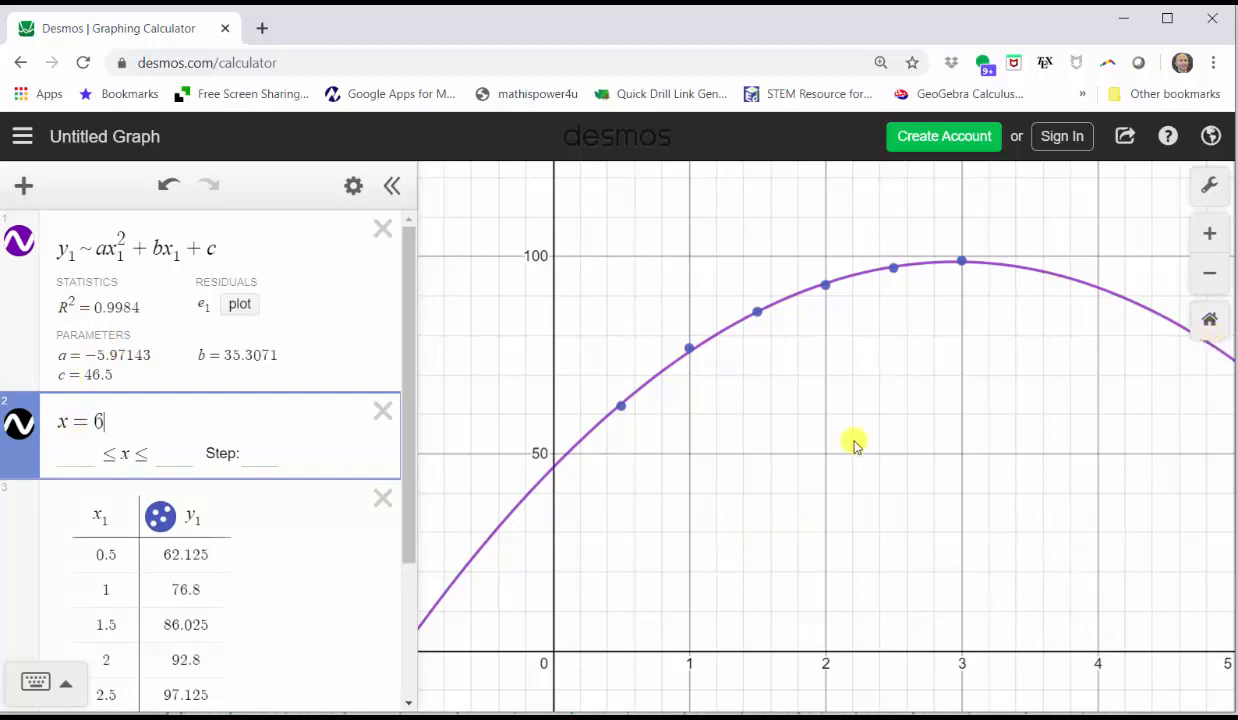
click(1207, 276)
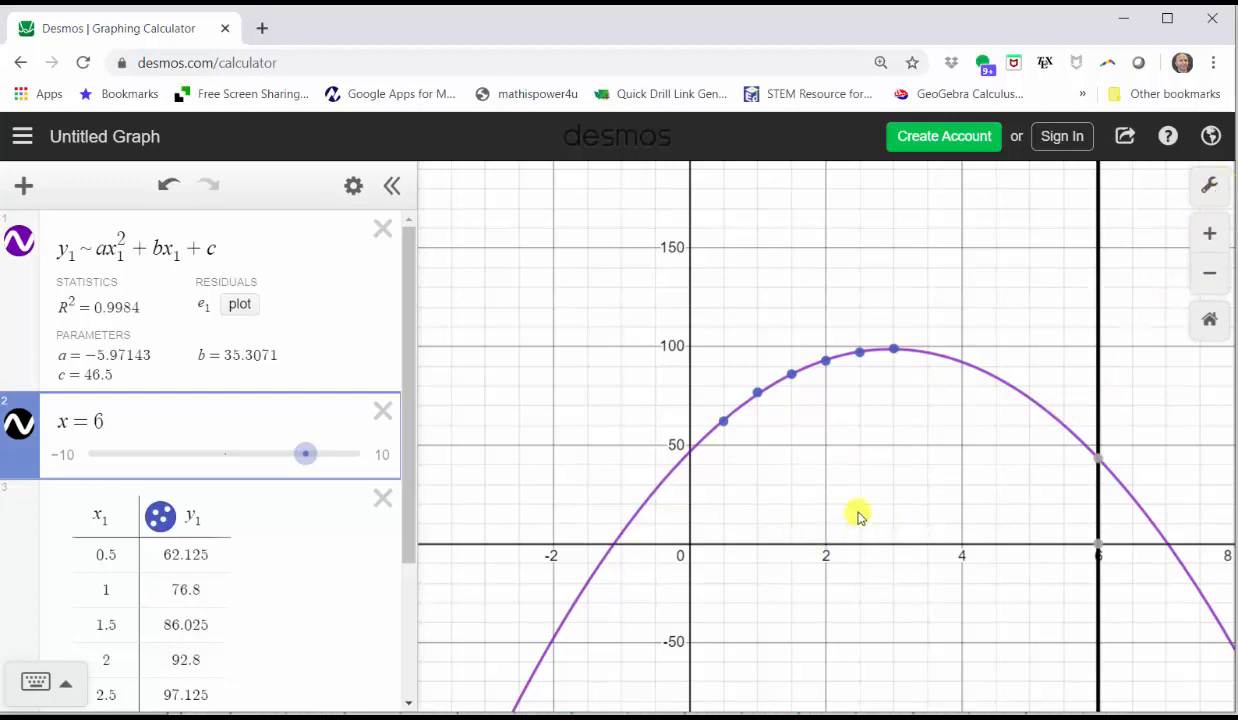
click(936, 477)
drag(936, 477, 846, 494)
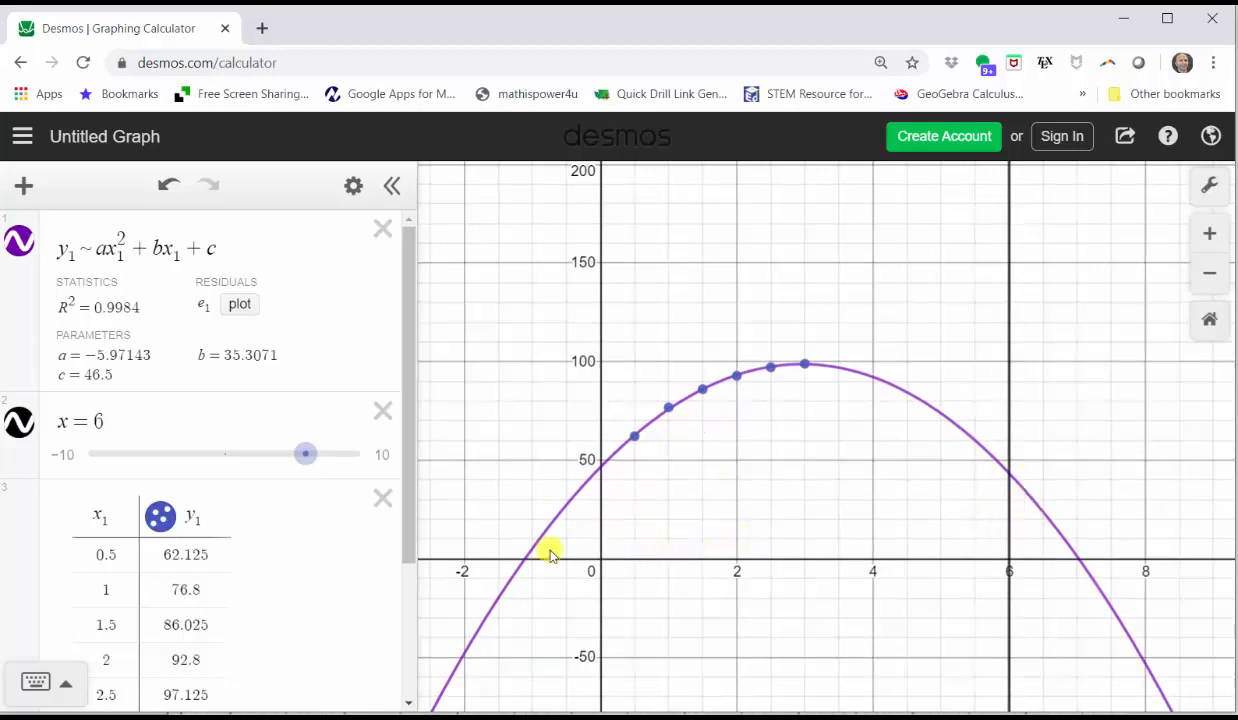
Show the coordinates where the curve meets x = 6 and handwrite h ≈ 43.4 m under the 6-second question on the slide
click(1010, 479)
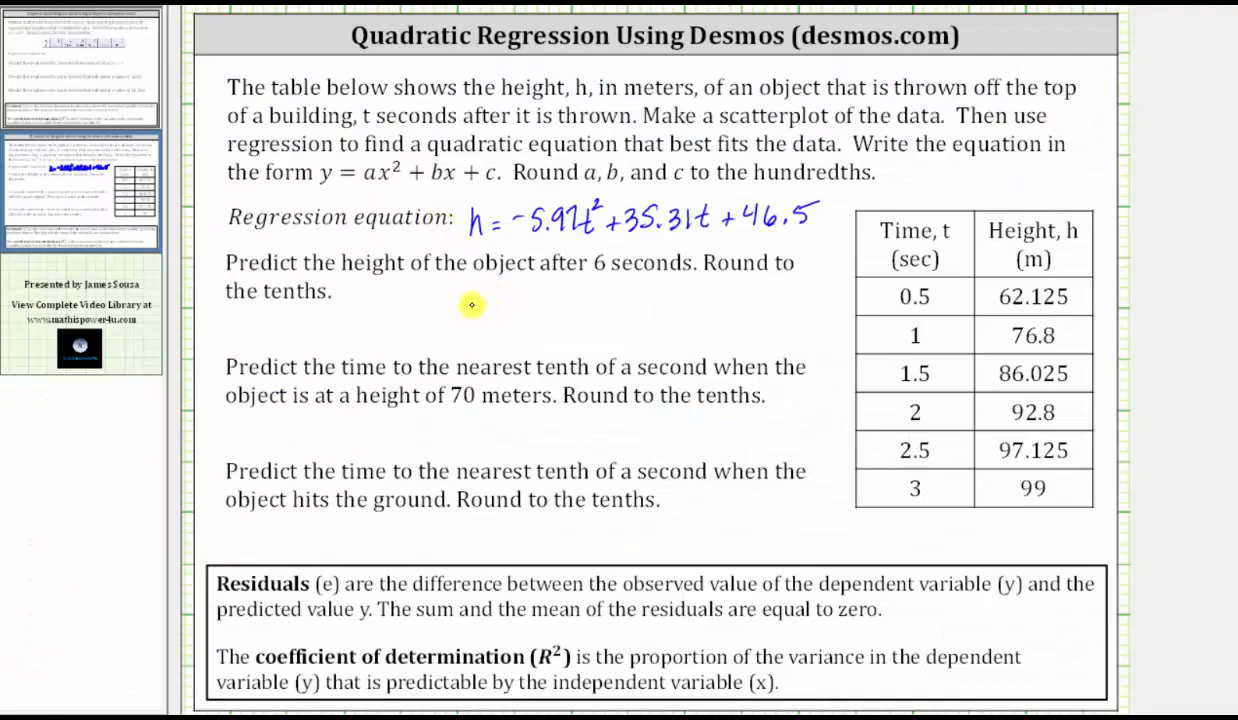
mouse_move(471, 296)
mouse_down()
mouse_move(487, 322)
mouse_move(597, 308)
mouse_move(649, 316)
mouse_up()
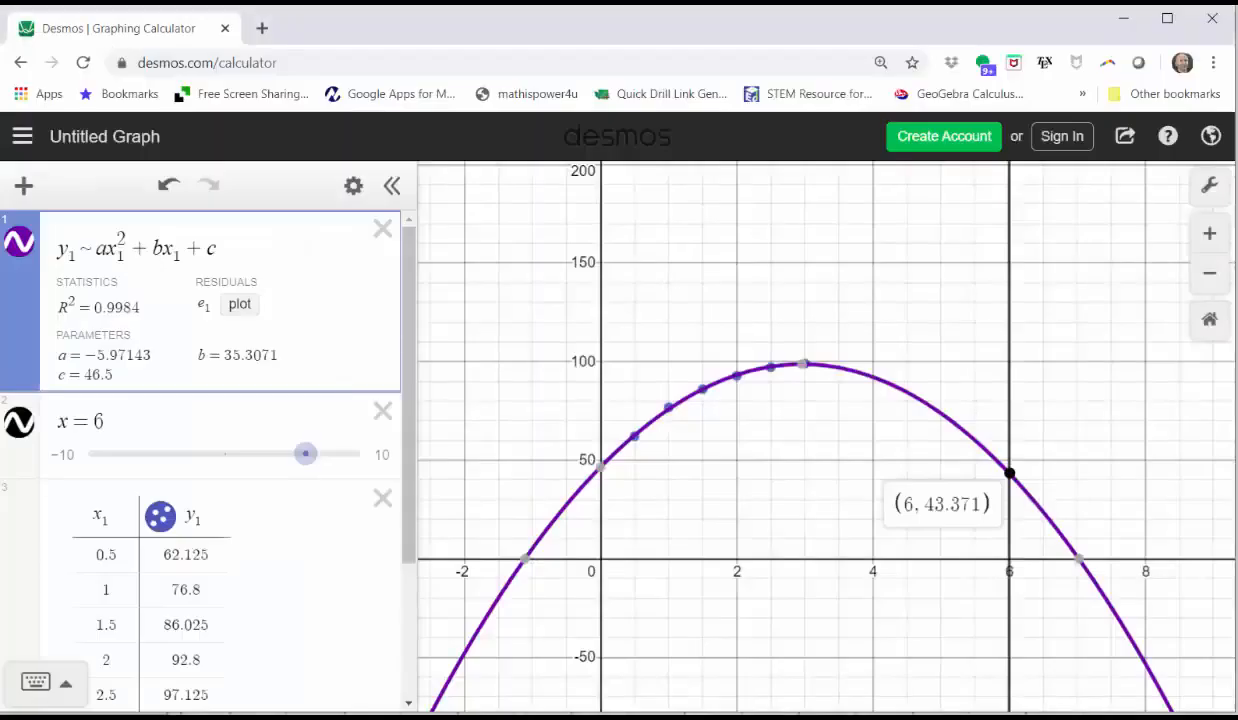
Back in Desmos, add a new expression below the regression and plot the horizontal line y = 70
click(23, 185)
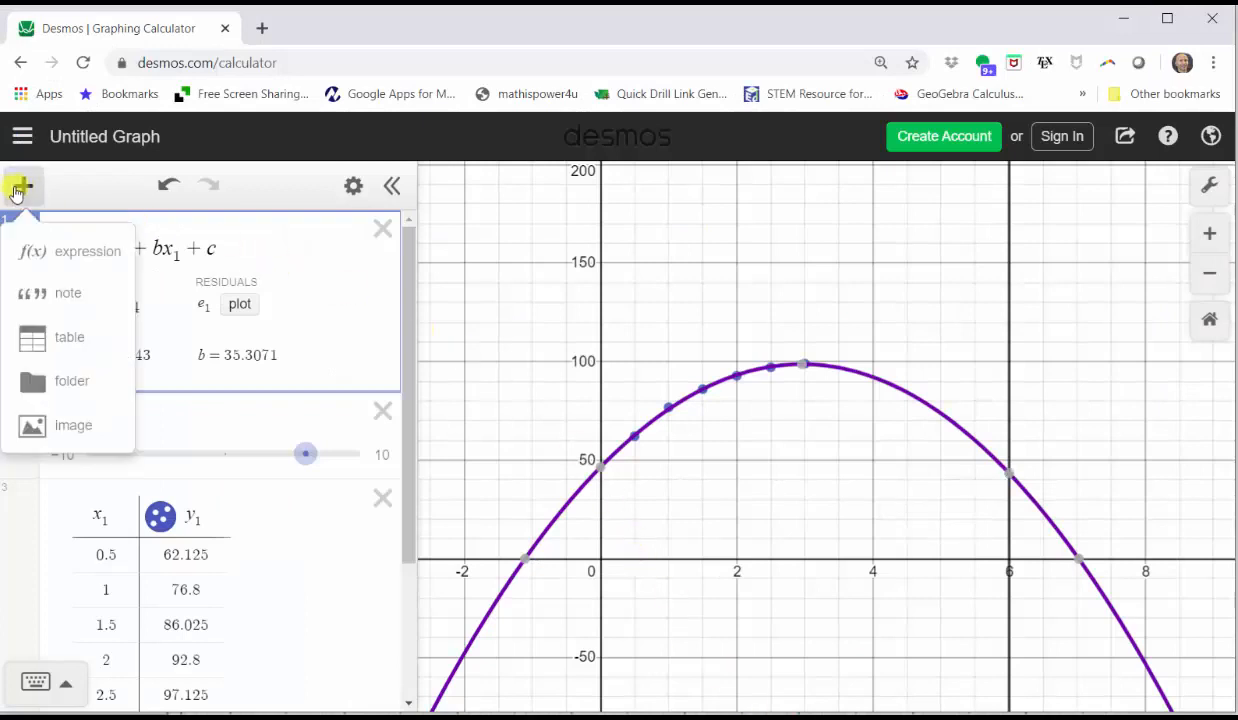
click(44, 251)
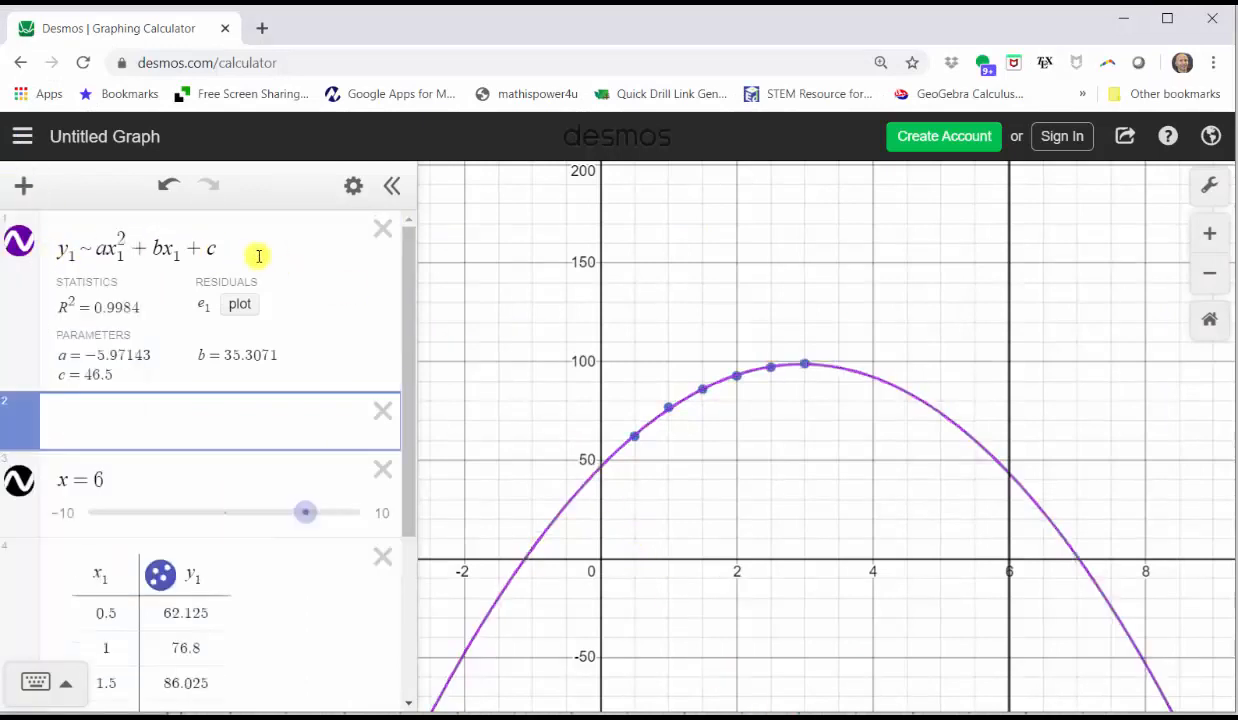
text(y=70)
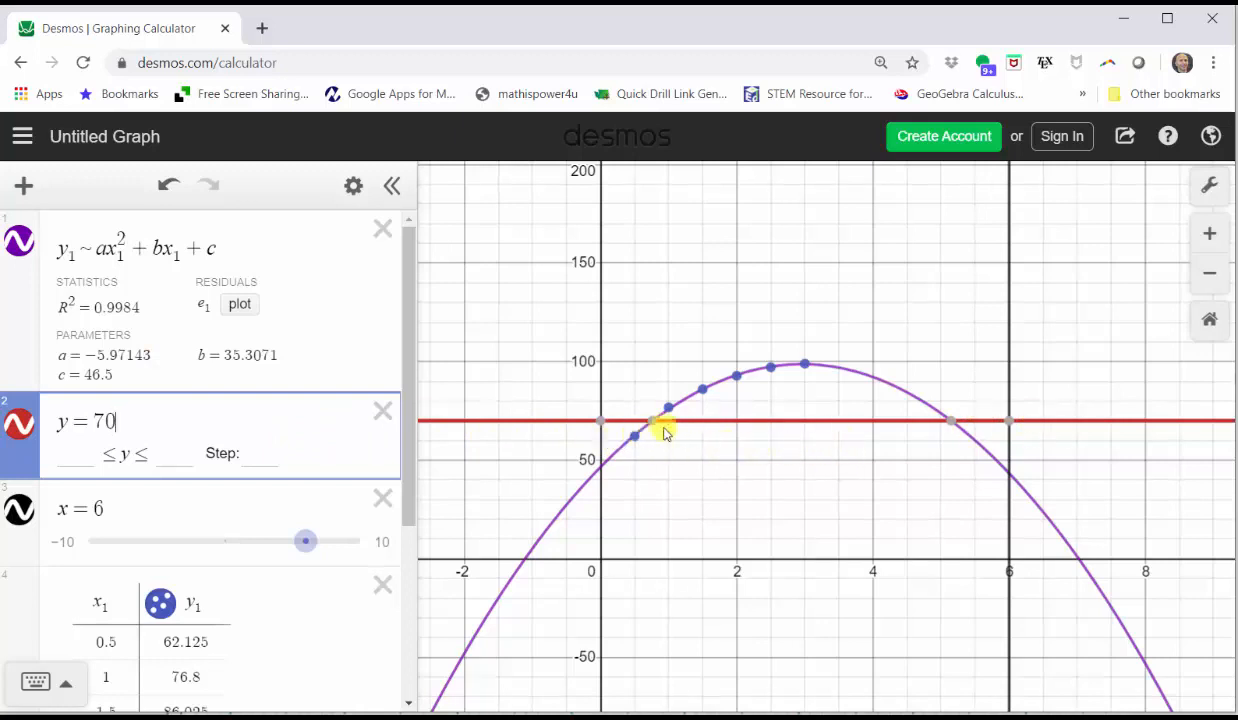
Show the coordinates of both curve intersections with y = 70 and handwrite t ≈ 0.8 sec and t ≈ 5.1 sec under the slide's 70-meter question
mouse_move(952, 434)
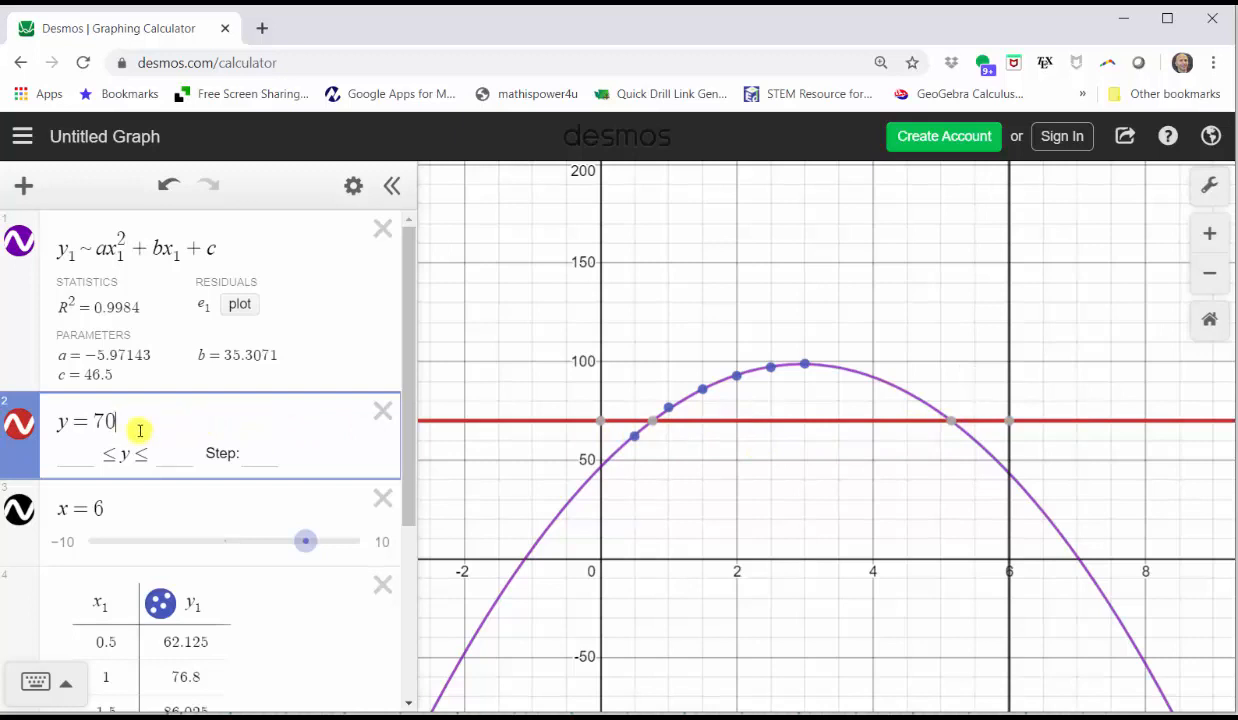
click(651, 422)
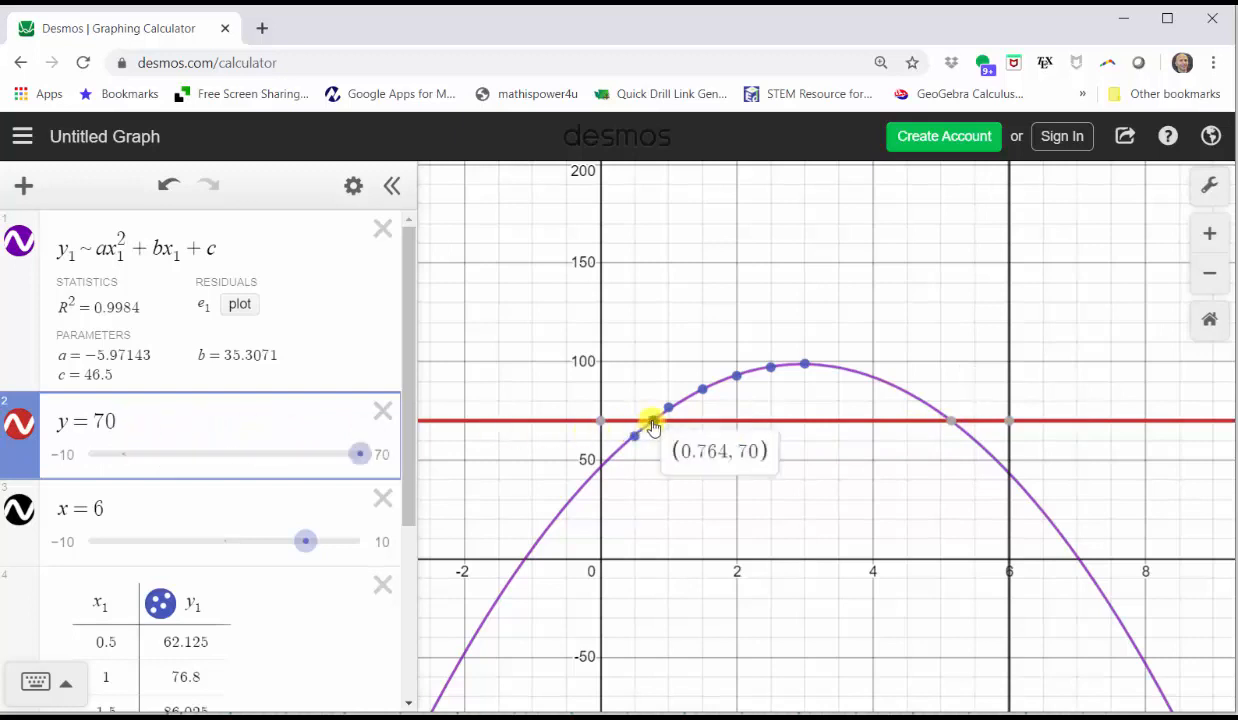
click(951, 424)
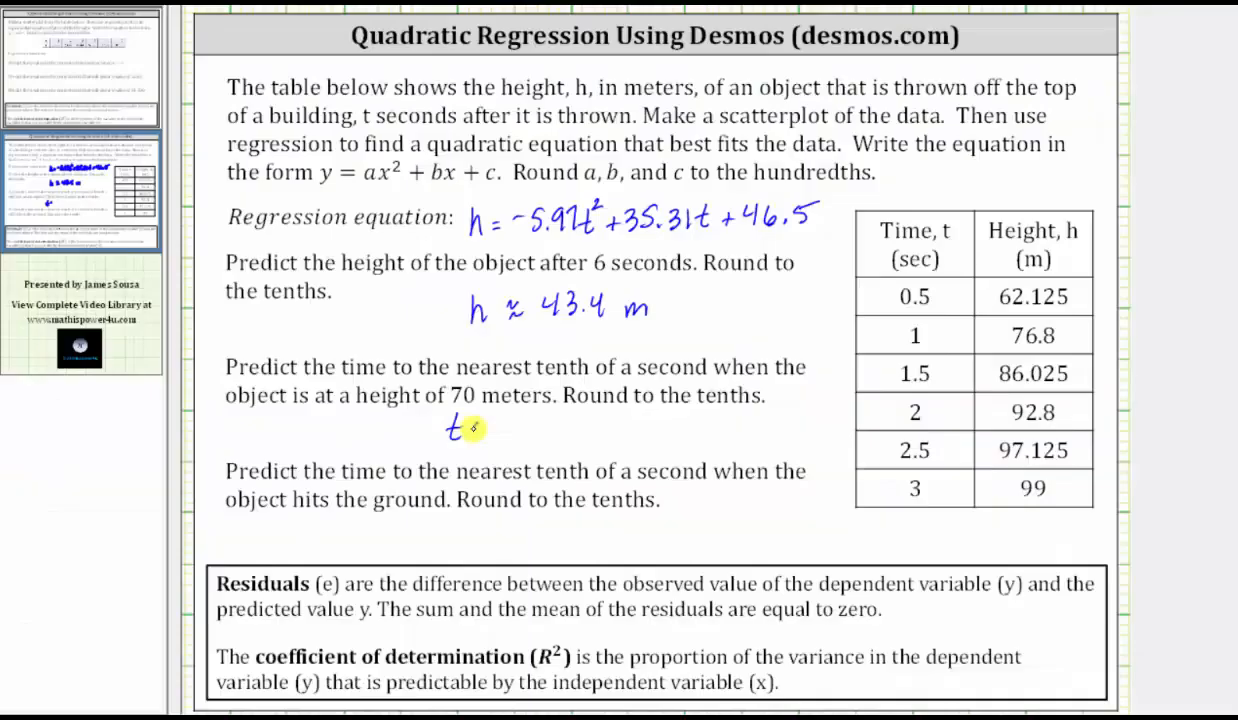
mouse_move(474, 426)
mouse_down()
mouse_move(561, 428)
mouse_move(613, 408)
mouse_move(822, 435)
mouse_up()
click(513, 432)
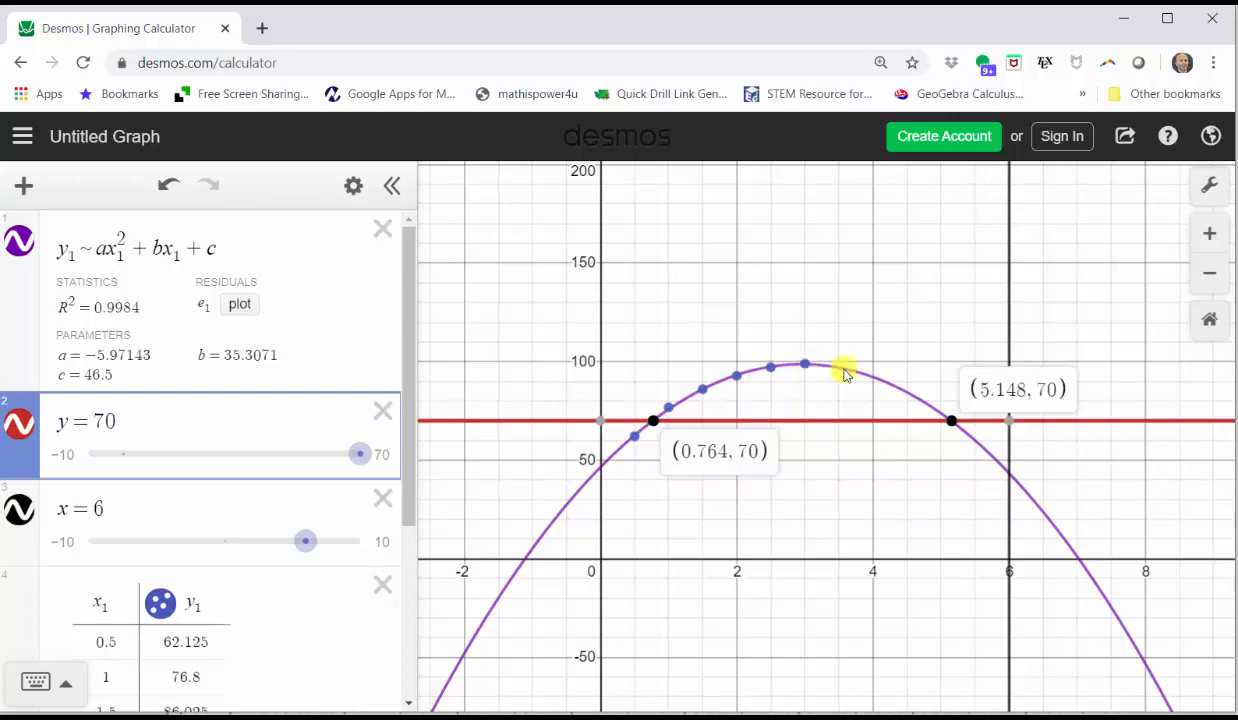
Back in Desmos, show the coordinates of the regression curve's two x-intercepts
click(1078, 561)
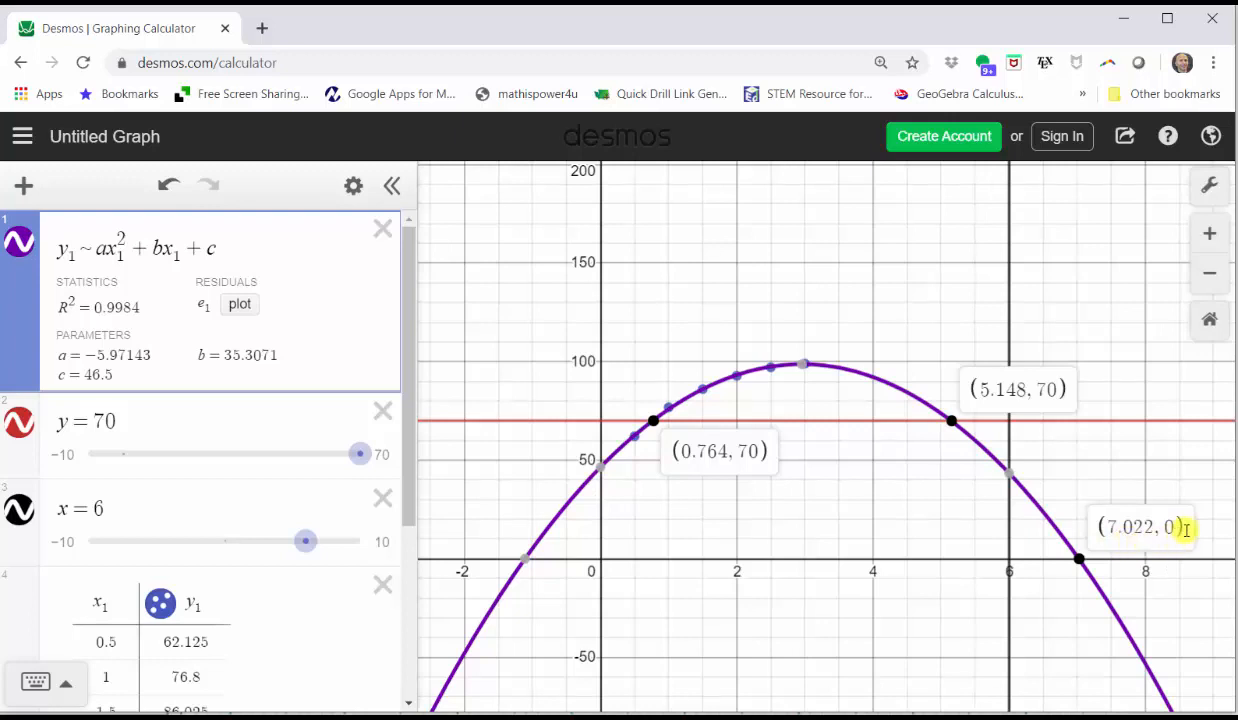
mouse_move(531, 563)
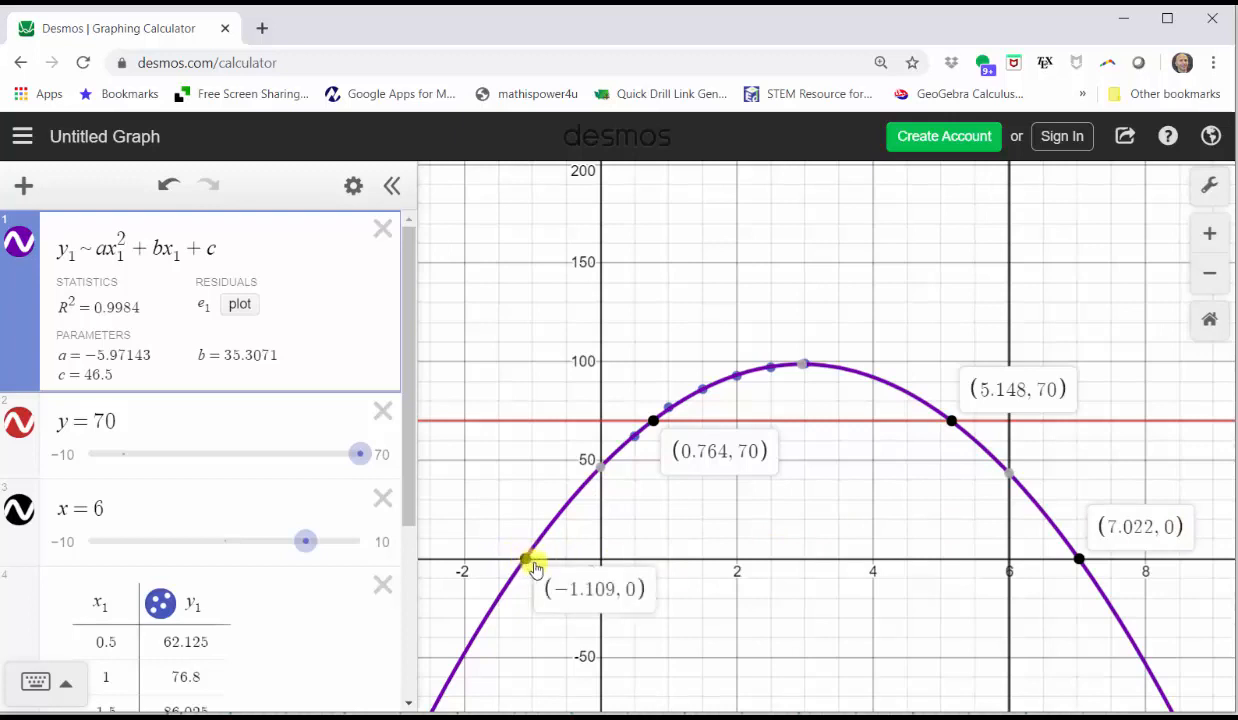
click(525, 560)
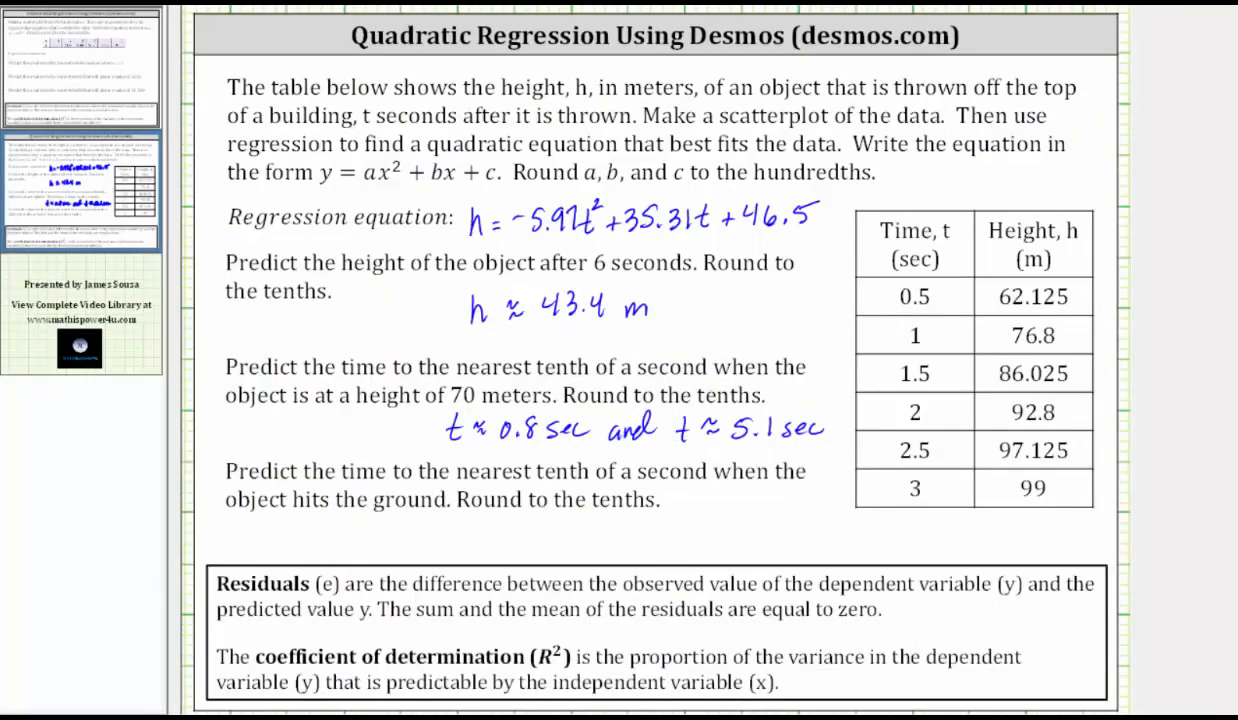
On the problem slide, handwrite t ≈ 7.0 sec under the question about hitting the ground and go to the closing slide
mouse_move(464, 519)
mouse_down()
mouse_move(458, 545)
mouse_move(613, 520)
mouse_up()
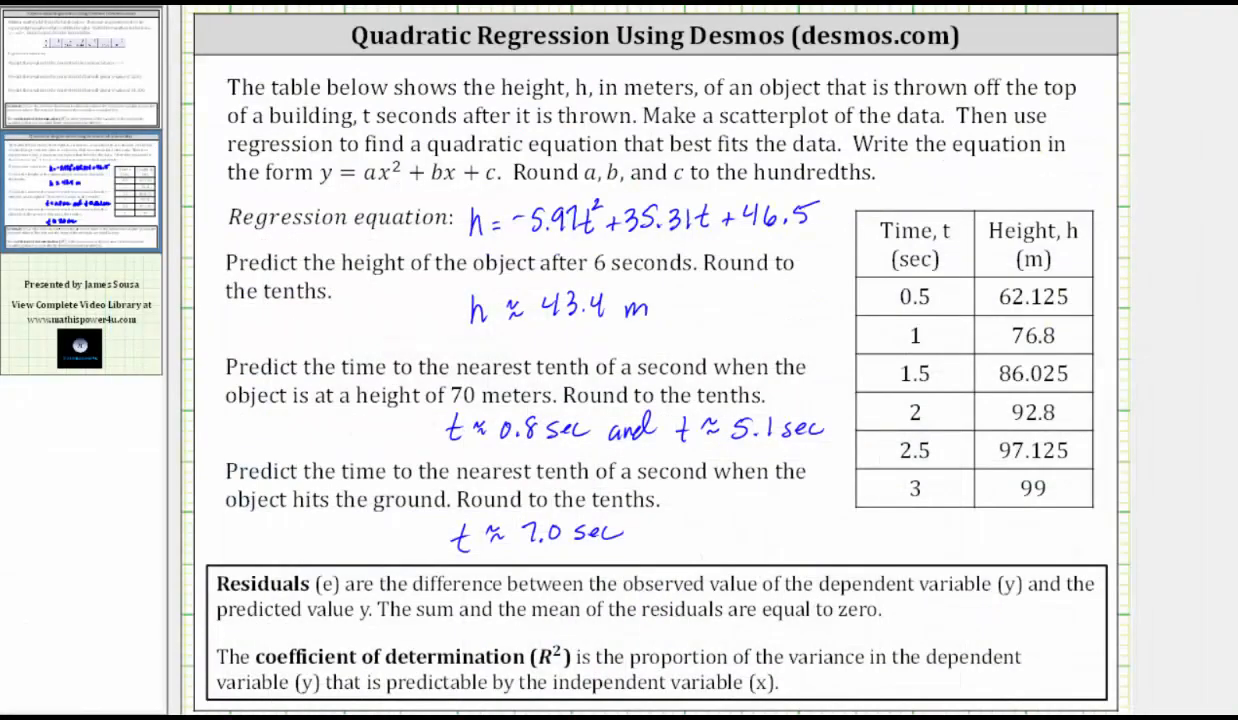
click(99, 342)
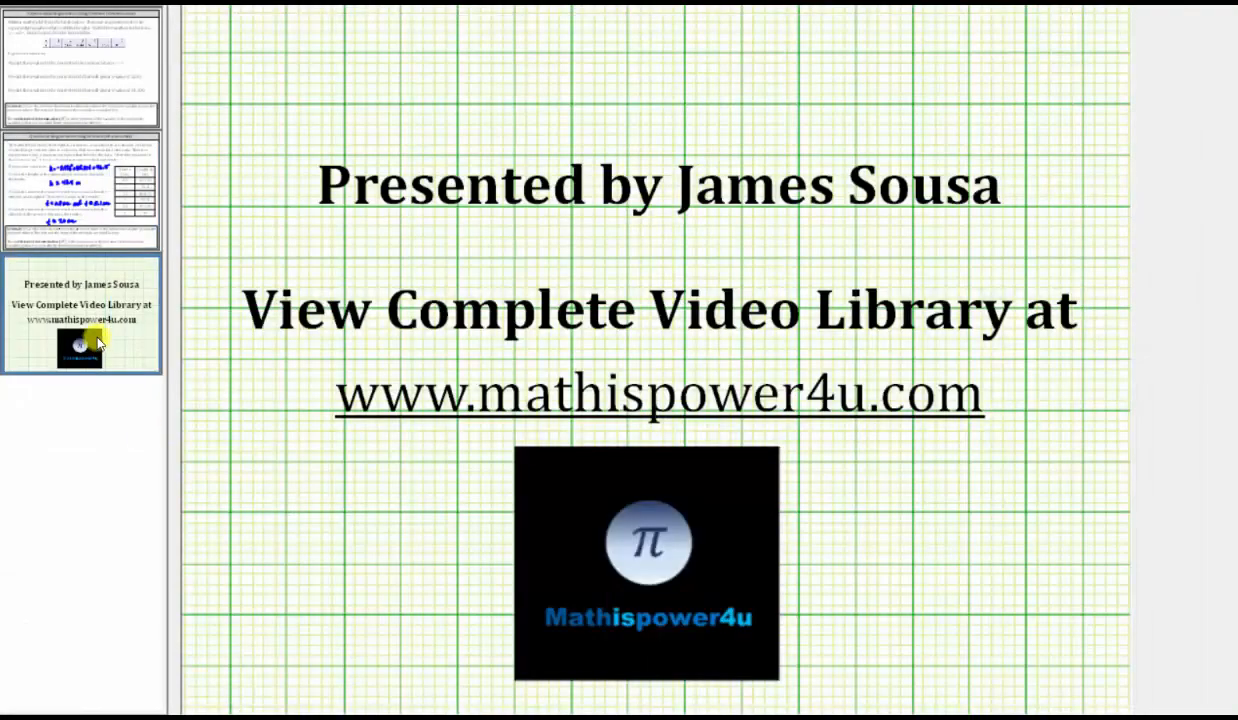